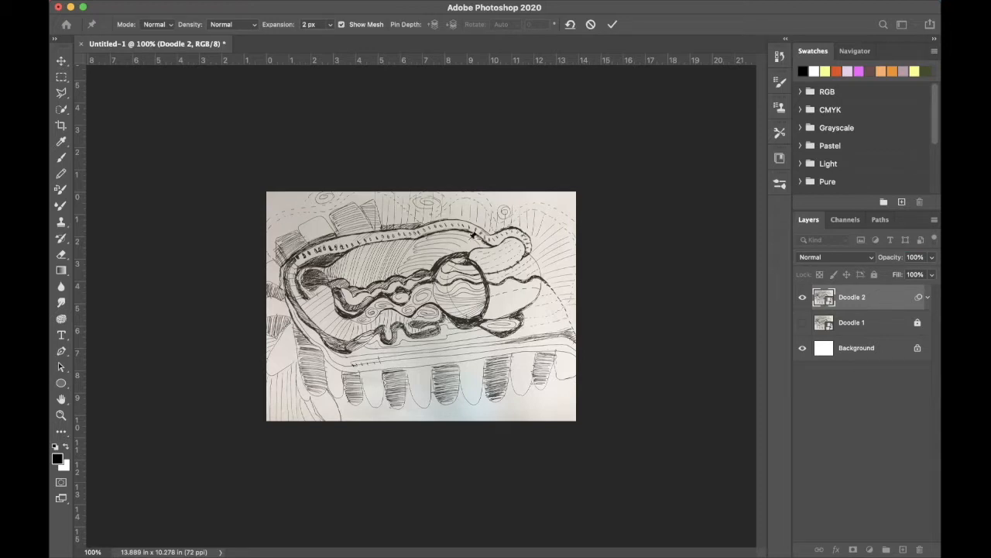
Place puppet warp pins around the outline of the thick-lined central shape on the Doodle 2 layer
{"action": "left_click", "coordinate": [304, 246]}
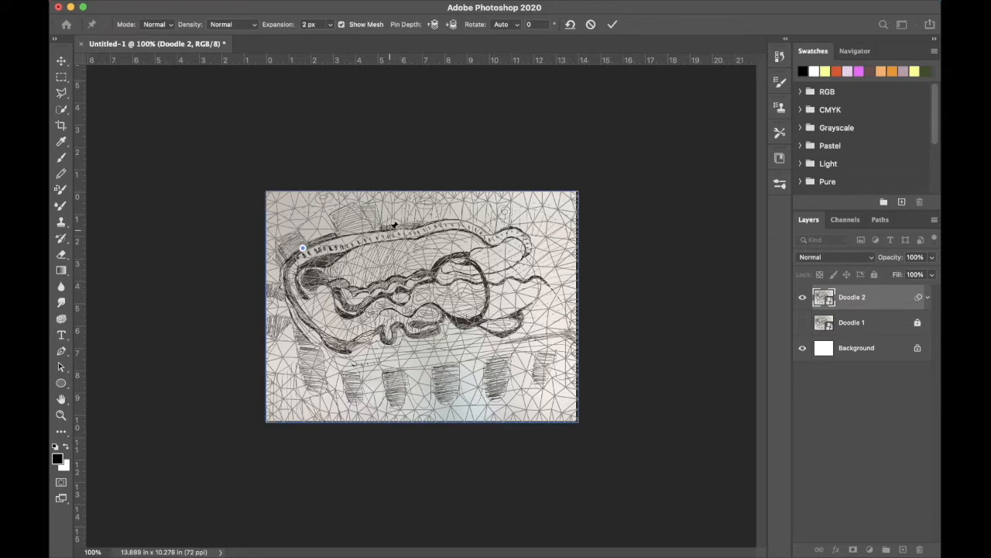
{"action": "left_click", "coordinate": [390, 230]}
{"action": "left_click", "coordinate": [532, 245]}
{"action": "left_click", "coordinate": [505, 339]}
{"action": "left_click", "coordinate": [438, 325]}
{"action": "left_click", "coordinate": [392, 341]}
{"action": "left_click", "coordinate": [337, 348]}
Hide the warp mesh to check the placed pins against the drawing, and show the mesh again
{"action": "left_click", "coordinate": [341, 25]}
{"action": "left_click", "coordinate": [342, 24]}
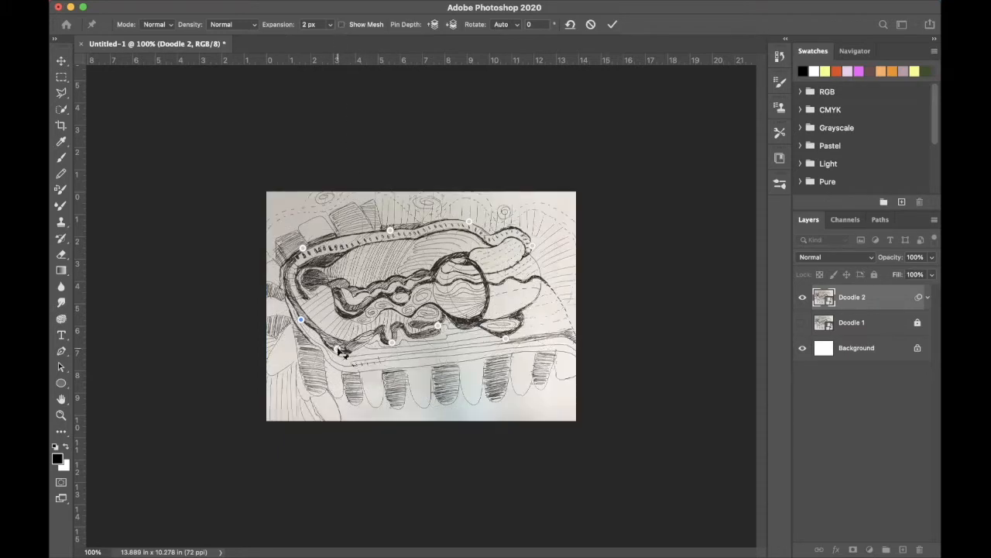
{"action": "left_click", "coordinate": [342, 25]}
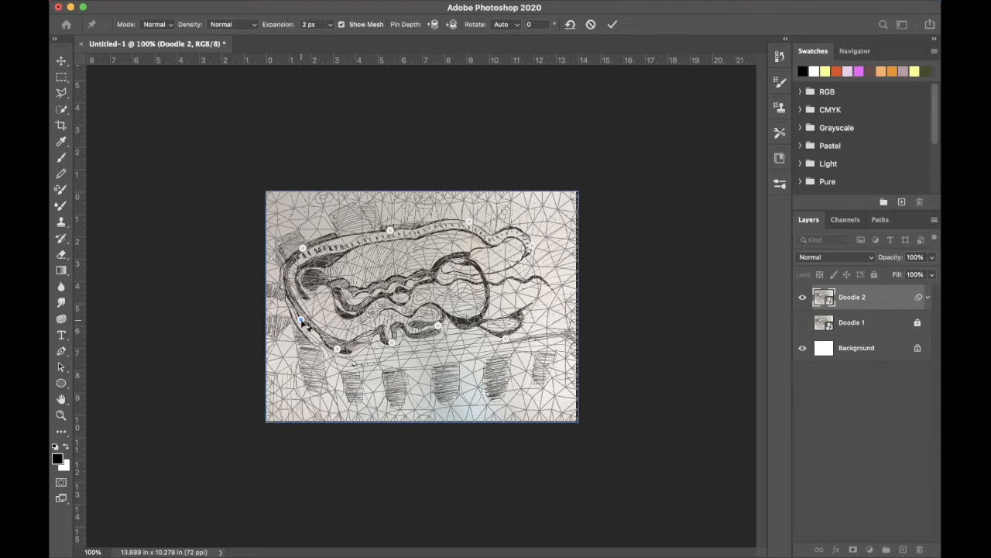
Pull the pin on the shape's lower-left edge inward, and shift it upward together with the two neighbouring bottom pins
{"action": "left_click_drag", "start_coordinate": [302, 321], "coordinate": [356, 289]}
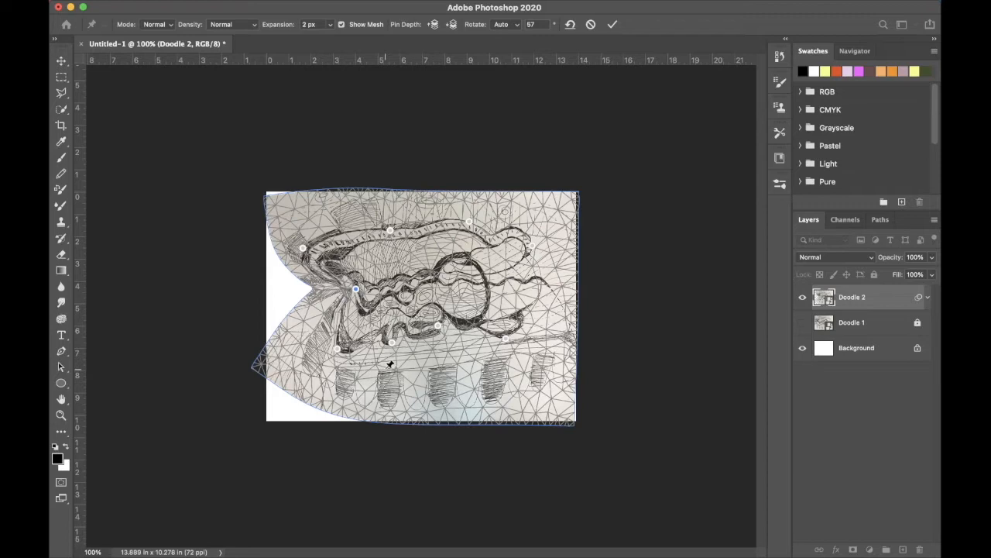
{"action": "left_click", "coordinate": [338, 348], "text": "shift"}
{"action": "mouse_move", "coordinate": [394, 344]}
{"action": "left_mouse_down"}
{"action": "mouse_move", "coordinate": [419, 308]}
{"action": "mouse_move", "coordinate": [405, 321]}
{"action": "left_mouse_up"}
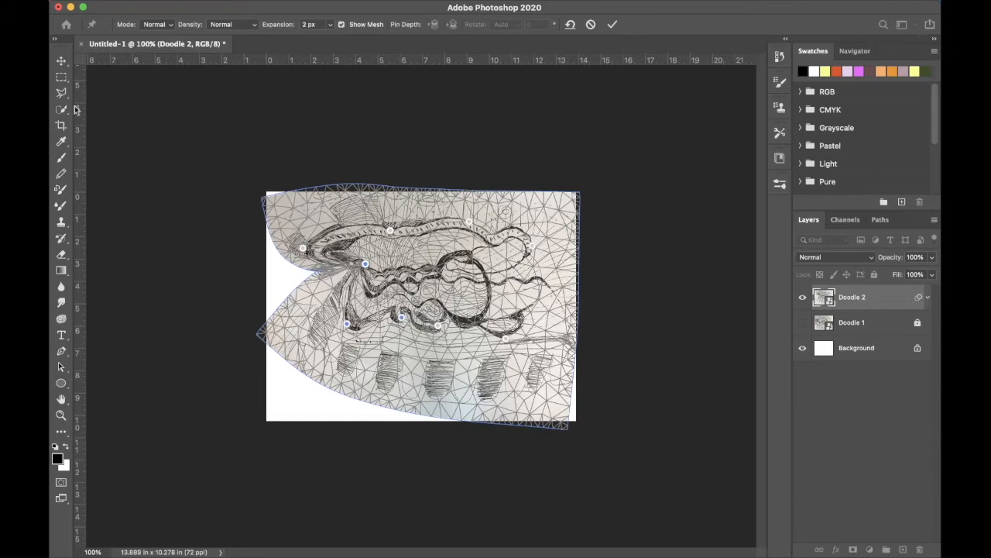
Apply the puppet warp to the Doodle 2 layer
{"action": "left_click", "coordinate": [62, 77]}
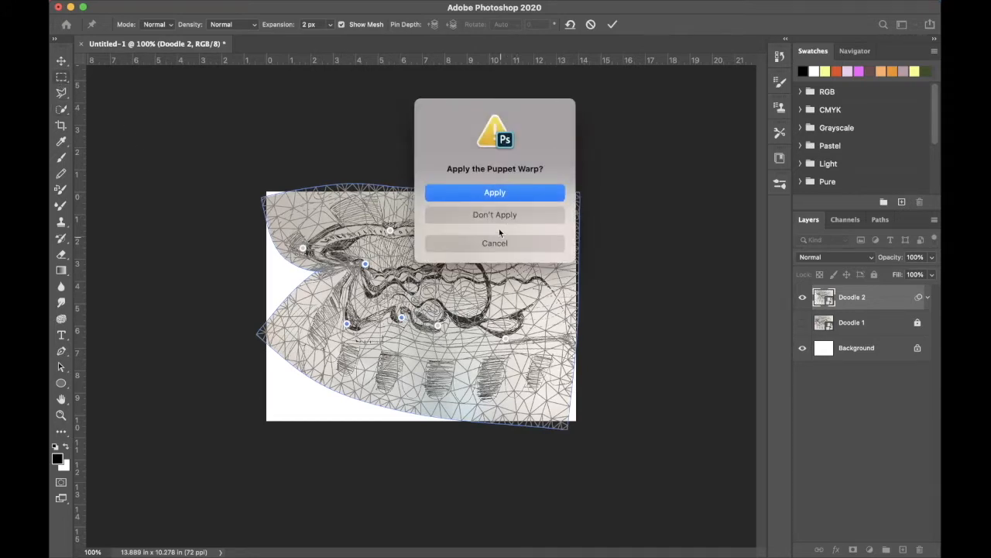
{"action": "left_click", "coordinate": [498, 243]}
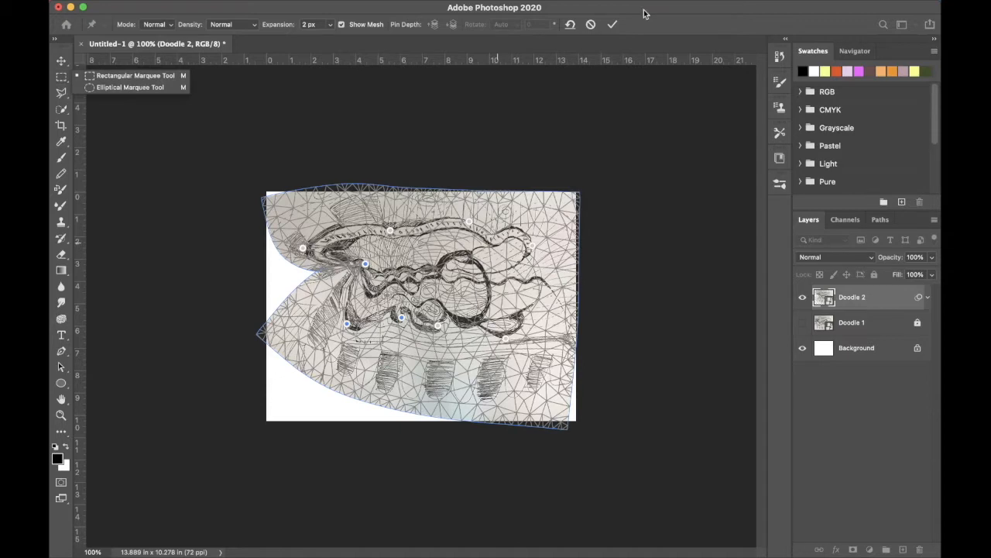
{"action": "left_click", "coordinate": [590, 25]}
{"action": "left_click", "coordinate": [612, 25]}
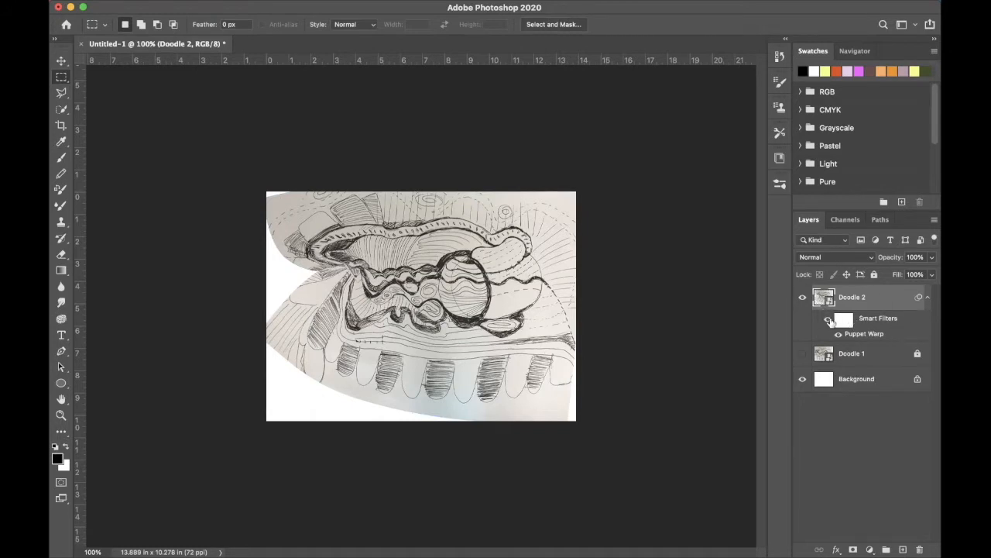
Turn the smart filters of Doodle 2 off and on again to compare the drawing with and without the warp
{"action": "left_click", "coordinate": [843, 321]}
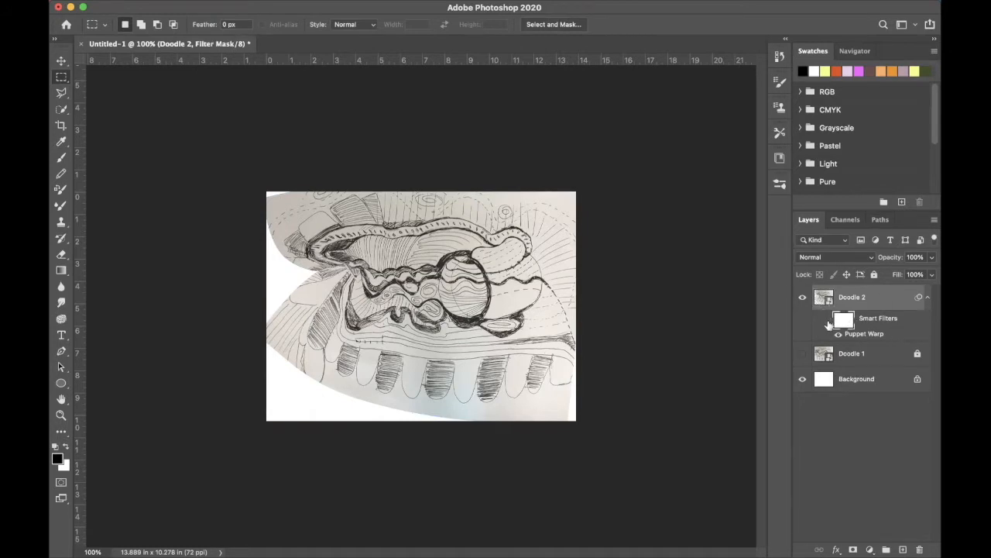
{"action": "left_click", "coordinate": [828, 325]}
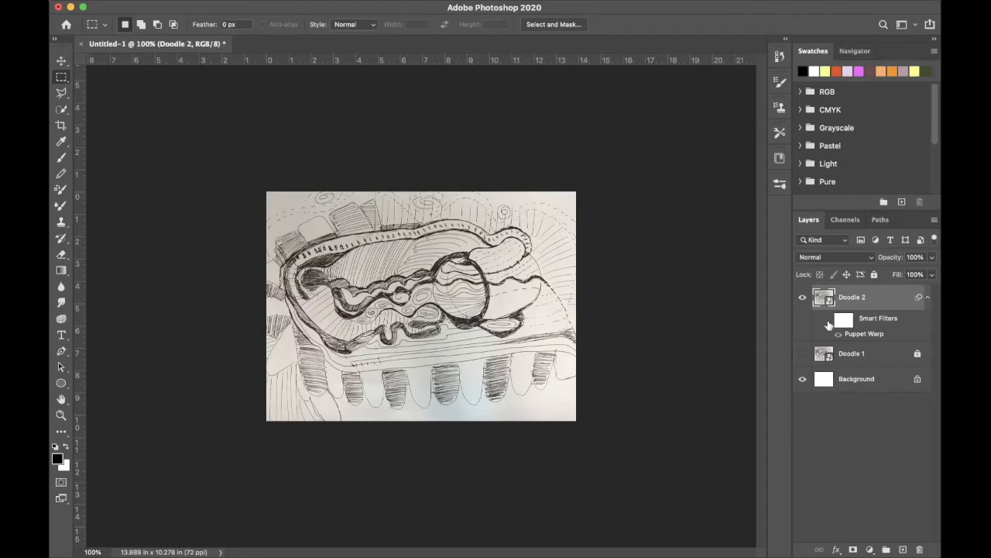
{"action": "left_click", "coordinate": [828, 321]}
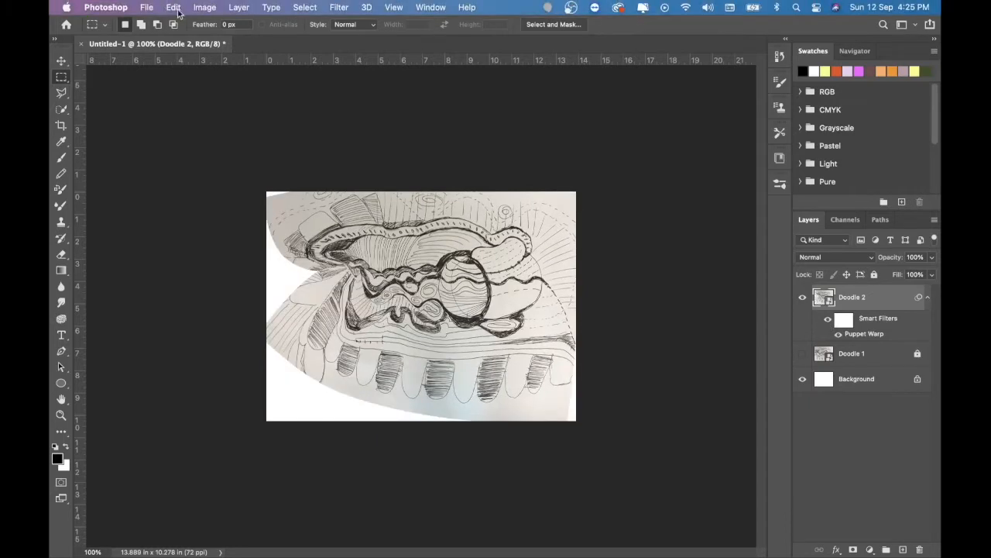
Reopen Puppet Warp on Doodle 2 and try pulling the upper-right outline pin and a new pin on the right side inward
{"action": "left_click", "coordinate": [173, 7]}
{"action": "mouse_move", "coordinate": [205, 7]}
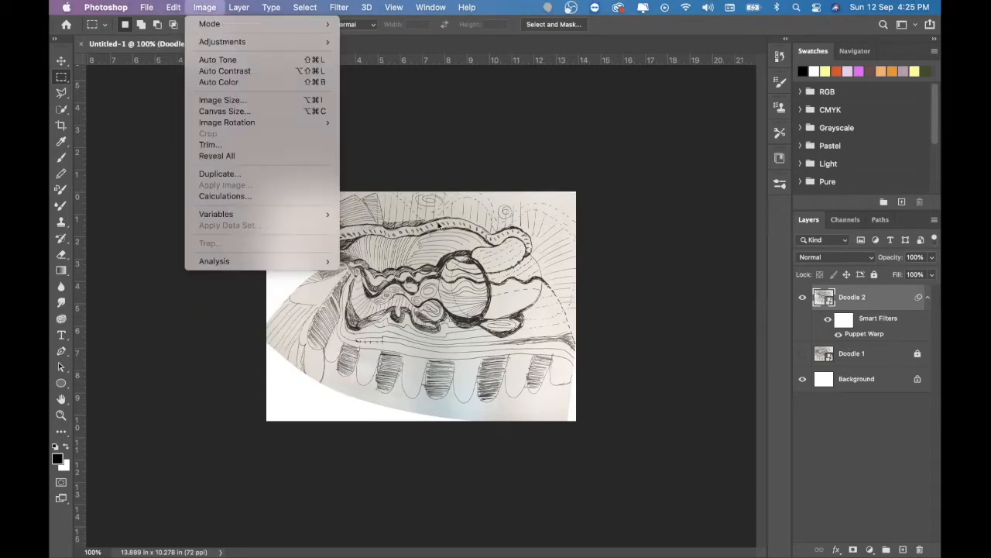
{"action": "mouse_move", "coordinate": [169, 7]}
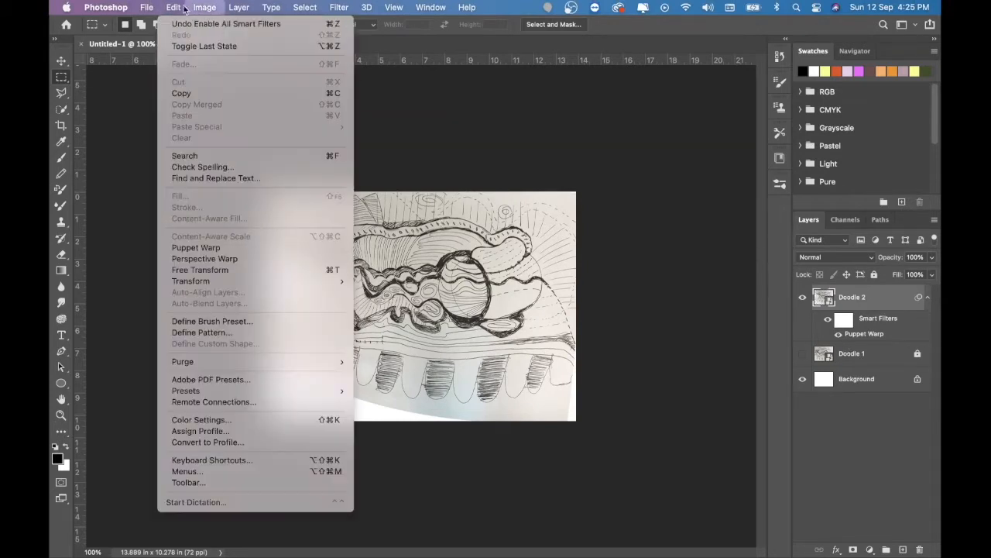
{"action": "left_click", "coordinate": [208, 247]}
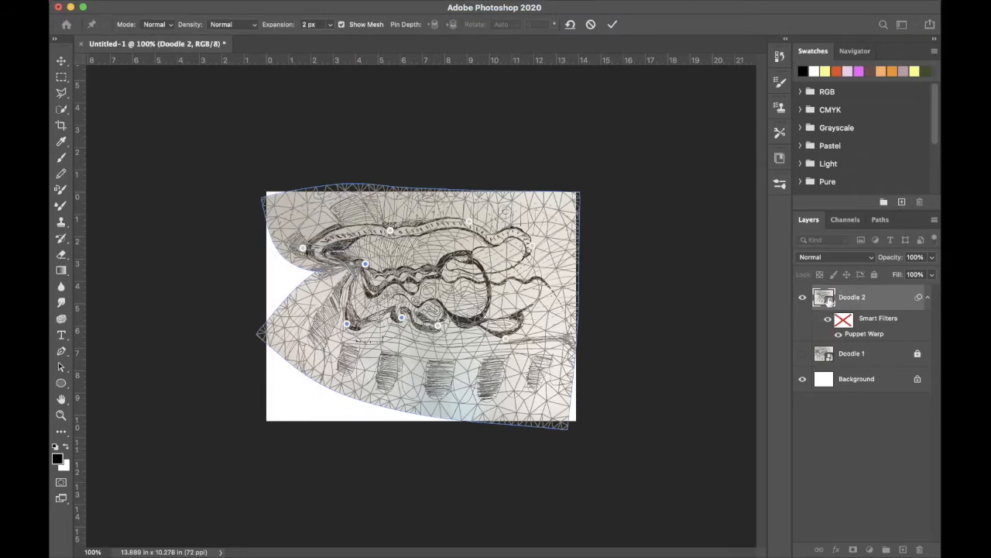
{"action": "left_click", "coordinate": [469, 221]}
{"action": "left_click_drag", "start_coordinate": [471, 225], "coordinate": [455, 250]}
{"action": "left_click", "coordinate": [534, 300]}
{"action": "left_click_drag", "start_coordinate": [534, 301], "coordinate": [499, 289]}
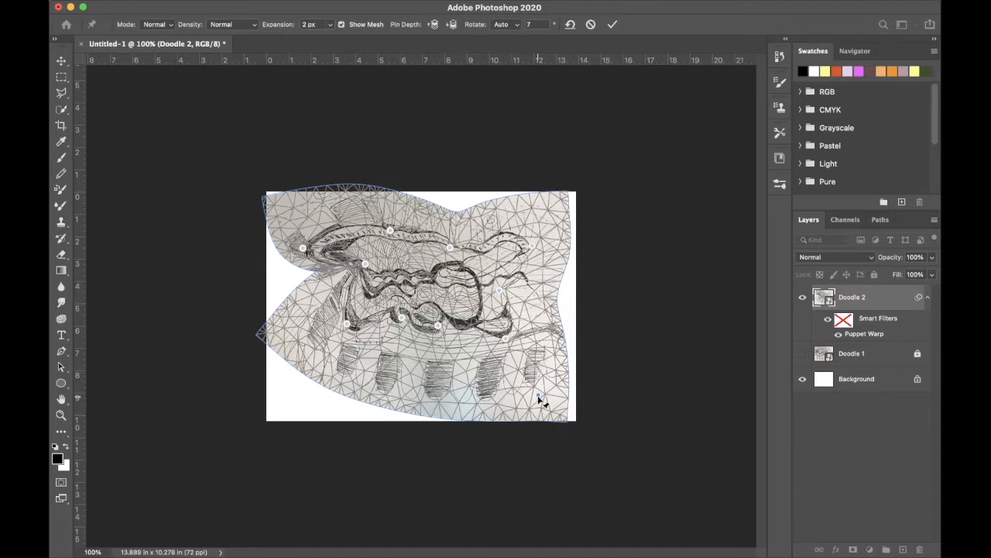
Try further distortions with pins along the drawing's lower edge and near its upper-right lobe, and cancel the warp edit
{"action": "left_click_drag", "start_coordinate": [540, 398], "coordinate": [513, 360]}
{"action": "left_click_drag", "start_coordinate": [439, 328], "coordinate": [432, 359]}
{"action": "left_click_drag", "start_coordinate": [400, 325], "coordinate": [400, 324]}
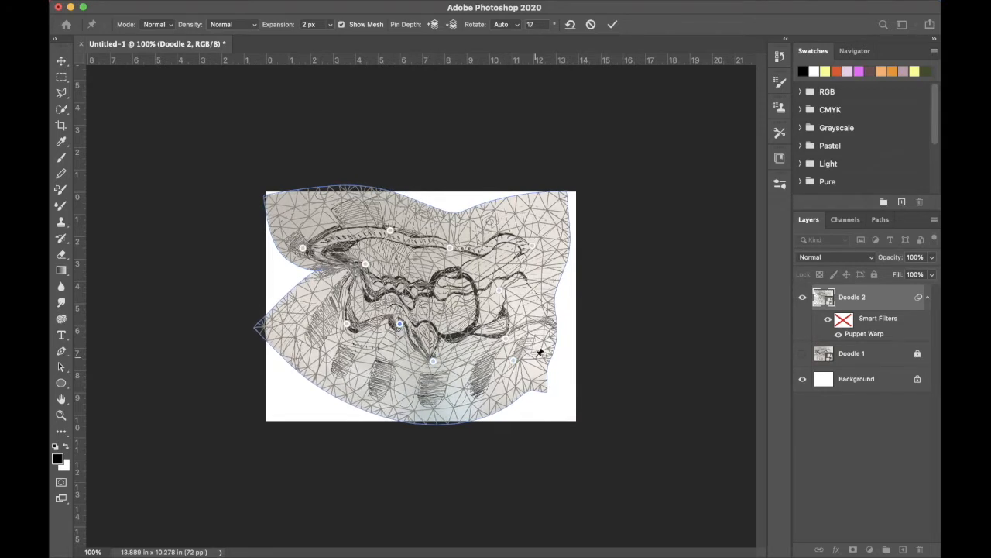
{"action": "left_click_drag", "start_coordinate": [461, 248], "coordinate": [493, 266]}
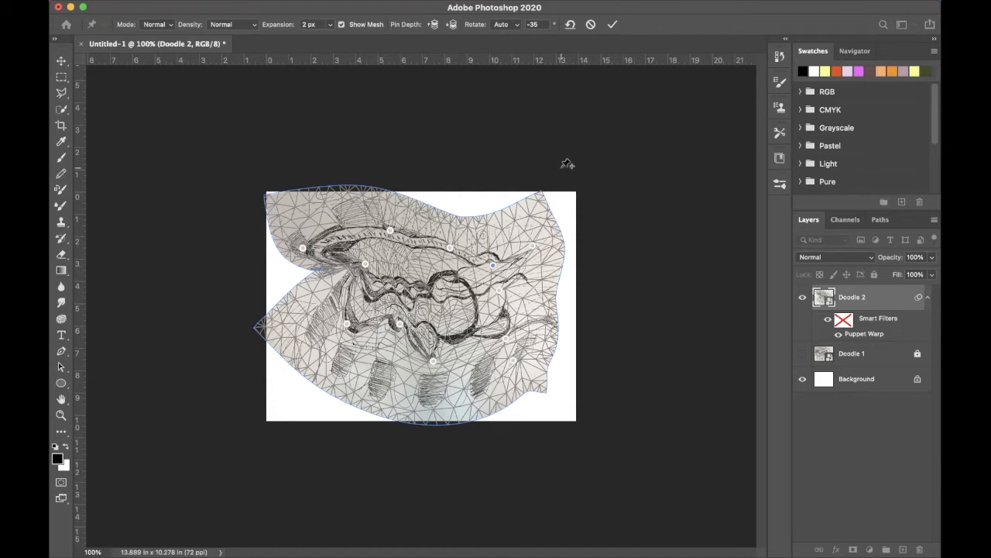
{"action": "left_click", "coordinate": [591, 24]}
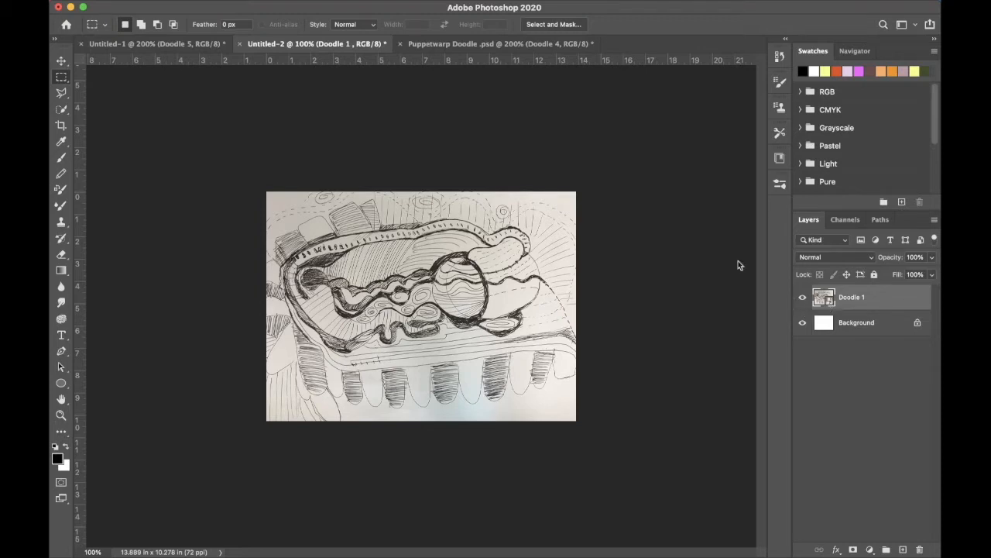
{"action": "left_click", "coordinate": [147, 7]}
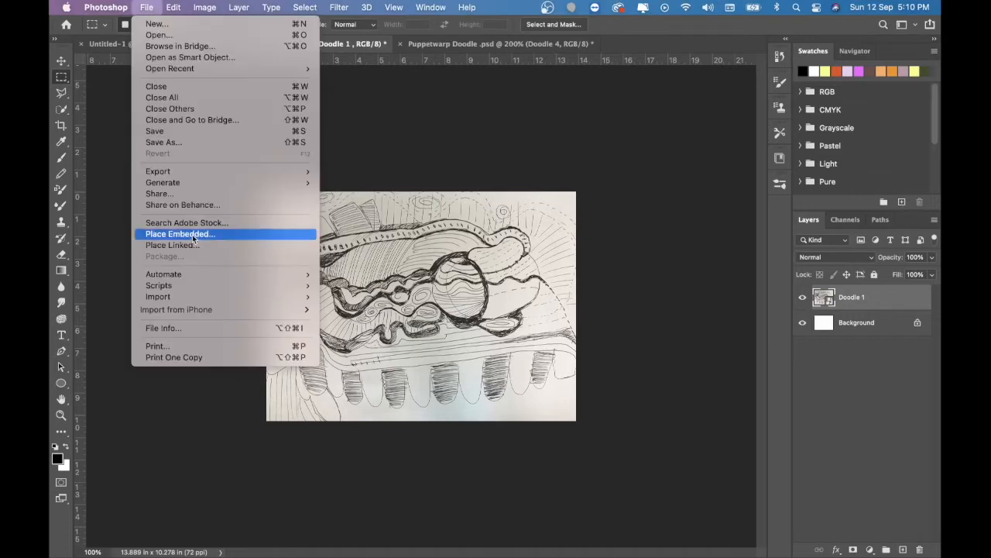
{"action": "left_click", "coordinate": [614, 326]}
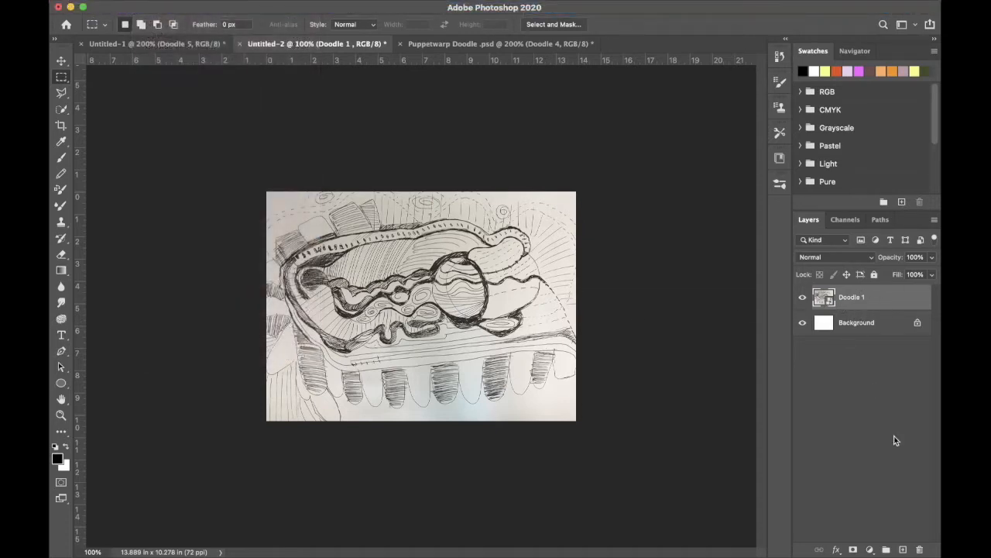
Duplicate the Doodle 1 layer
{"action": "key", "text": "super+j"}
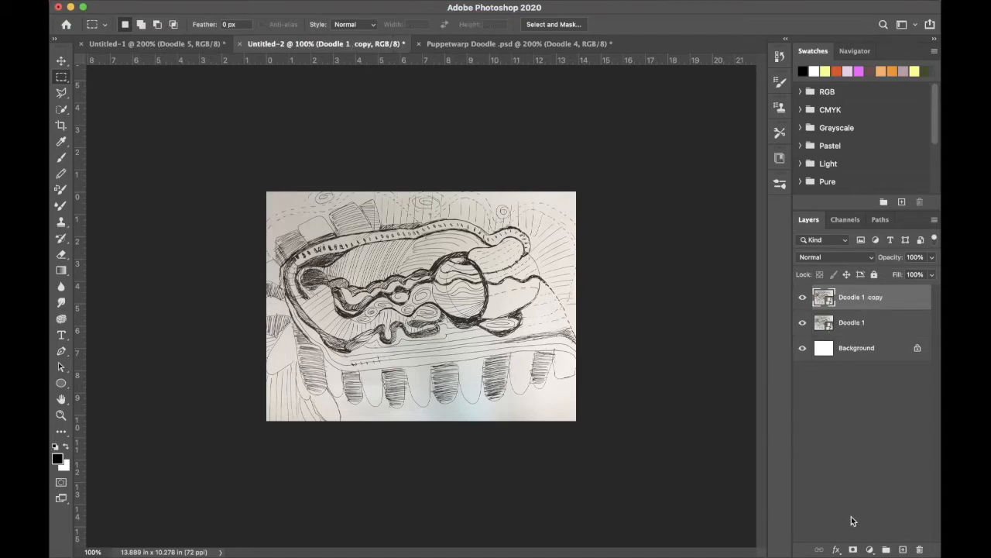
{"action": "left_click", "coordinate": [935, 220]}
{"action": "left_click", "coordinate": [693, 315]}
Set the opacity of the Doodle 1 copy layer to 50%
{"action": "left_click", "coordinate": [827, 321]}
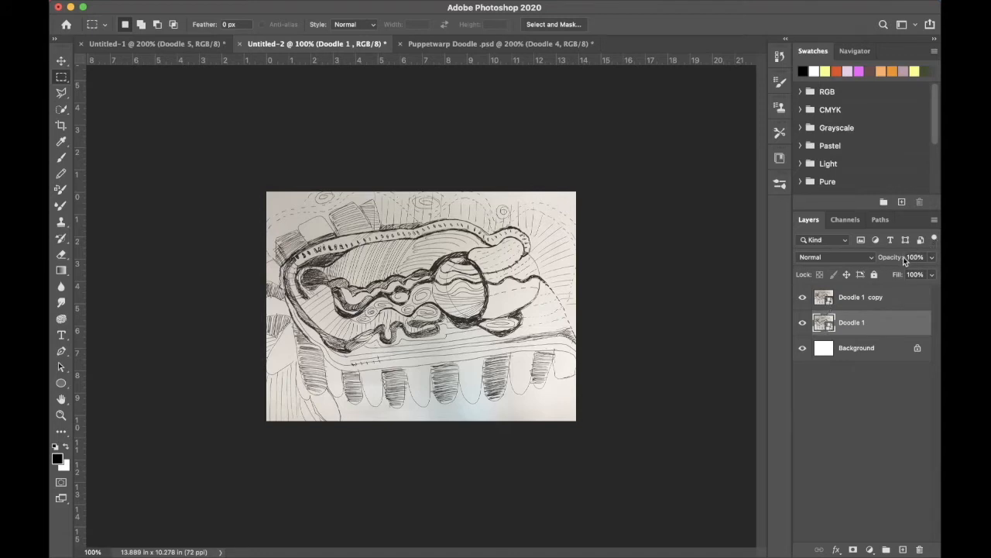
{"action": "left_click", "coordinate": [831, 301]}
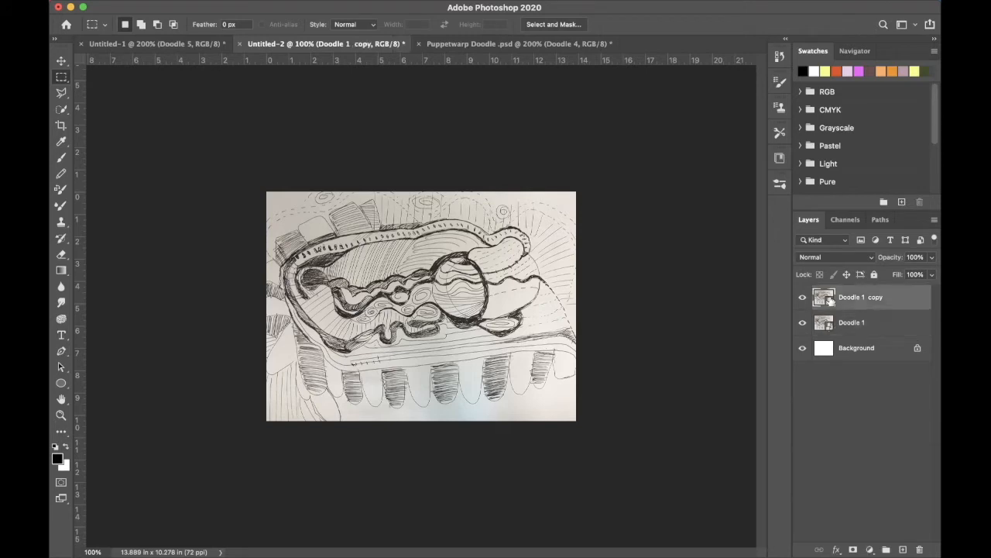
{"action": "left_click", "coordinate": [908, 259]}
{"action": "type", "text": "50"}
Start Puppet Warp on the Doodle 1 copy layer and place pins around the outline of the central shape
{"action": "key", "text": "super+plus"}
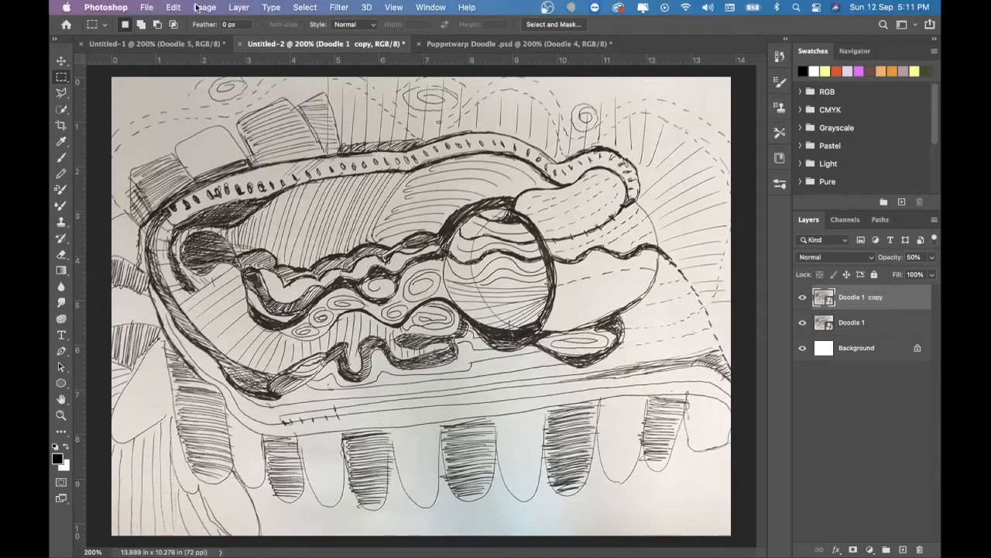
{"action": "left_click", "coordinate": [174, 7]}
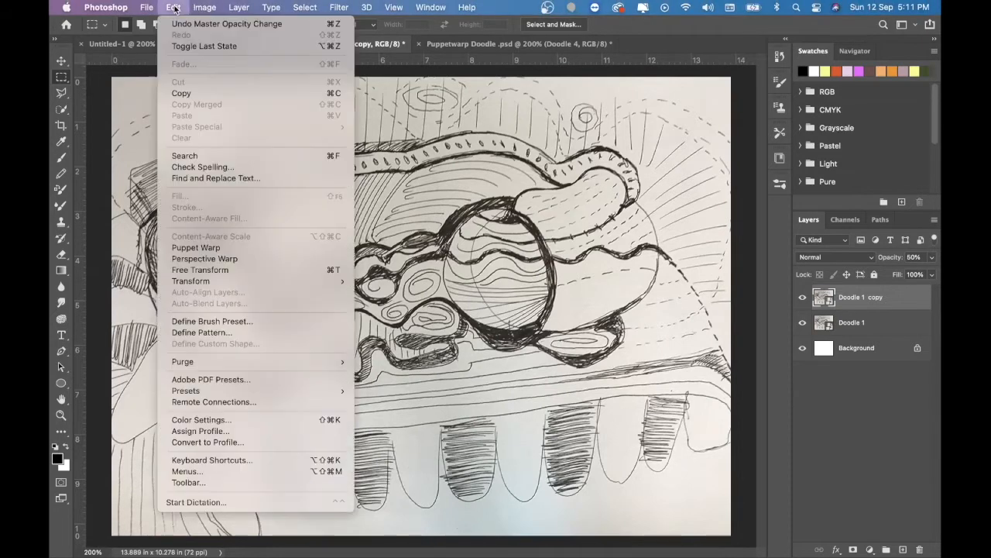
{"action": "left_click", "coordinate": [220, 248]}
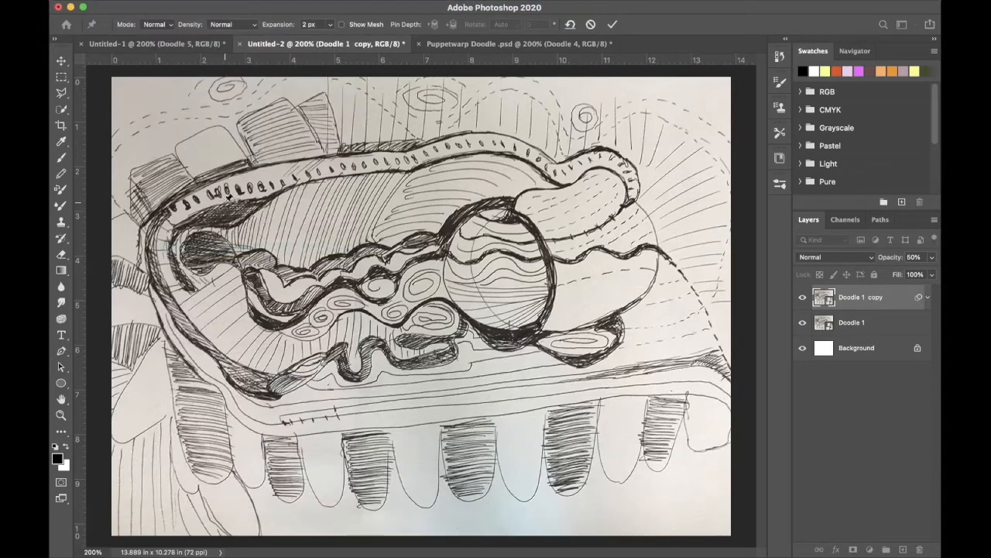
{"action": "left_click", "coordinate": [208, 210]}
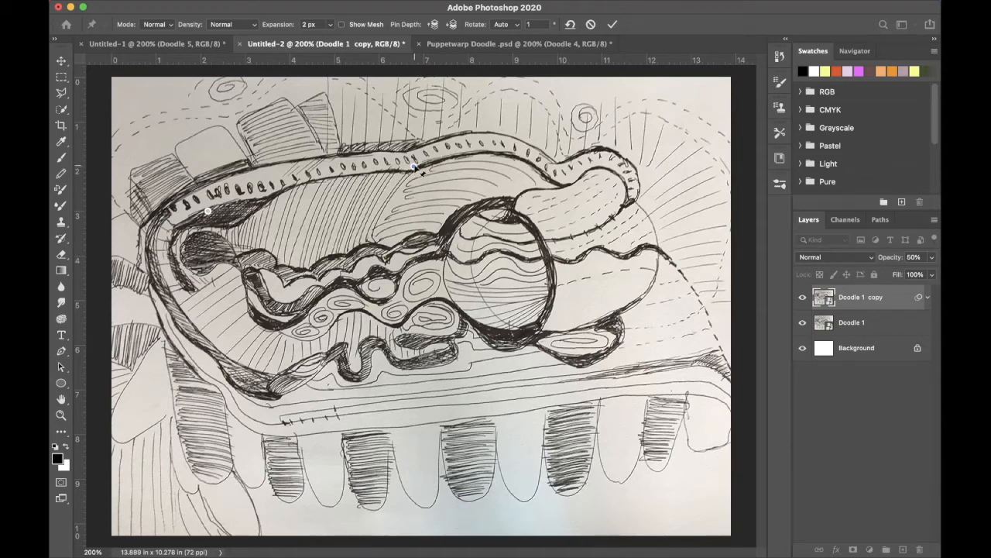
{"action": "mouse_move", "coordinate": [415, 167]}
{"action": "left_mouse_down"}
{"action": "mouse_move", "coordinate": [402, 243]}
{"action": "mouse_move", "coordinate": [428, 133]}
{"action": "mouse_move", "coordinate": [376, 284]}
{"action": "mouse_move", "coordinate": [432, 243]}
{"action": "mouse_move", "coordinate": [470, 132]}
{"action": "mouse_move", "coordinate": [443, 241]}
{"action": "mouse_move", "coordinate": [478, 120]}
{"action": "mouse_move", "coordinate": [396, 287]}
{"action": "mouse_move", "coordinate": [474, 140]}
{"action": "mouse_move", "coordinate": [447, 206]}
{"action": "mouse_move", "coordinate": [471, 179]}
{"action": "mouse_move", "coordinate": [472, 155]}
{"action": "left_mouse_up"}
{"action": "left_click", "coordinate": [593, 361]}
{"action": "left_click", "coordinate": [436, 362]}
{"action": "left_click", "coordinate": [358, 368]}
{"action": "left_click", "coordinate": [267, 381]}
{"action": "left_click", "coordinate": [201, 333]}
{"action": "left_click", "coordinate": [157, 275]}
Add anchoring pins across the background around the central shape, near the drawing's corners and edges
{"action": "left_click", "coordinate": [217, 471]}
{"action": "left_click", "coordinate": [158, 508]}
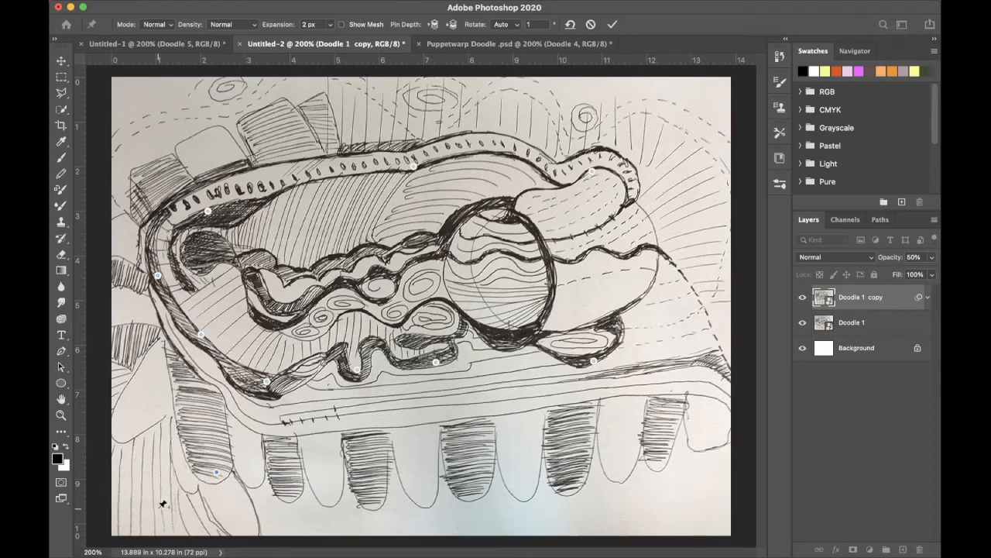
{"action": "left_click", "coordinate": [377, 496]}
{"action": "left_click", "coordinate": [701, 123]}
{"action": "left_click", "coordinate": [138, 108]}
{"action": "left_click", "coordinate": [336, 108]}
{"action": "left_click", "coordinate": [588, 510]}
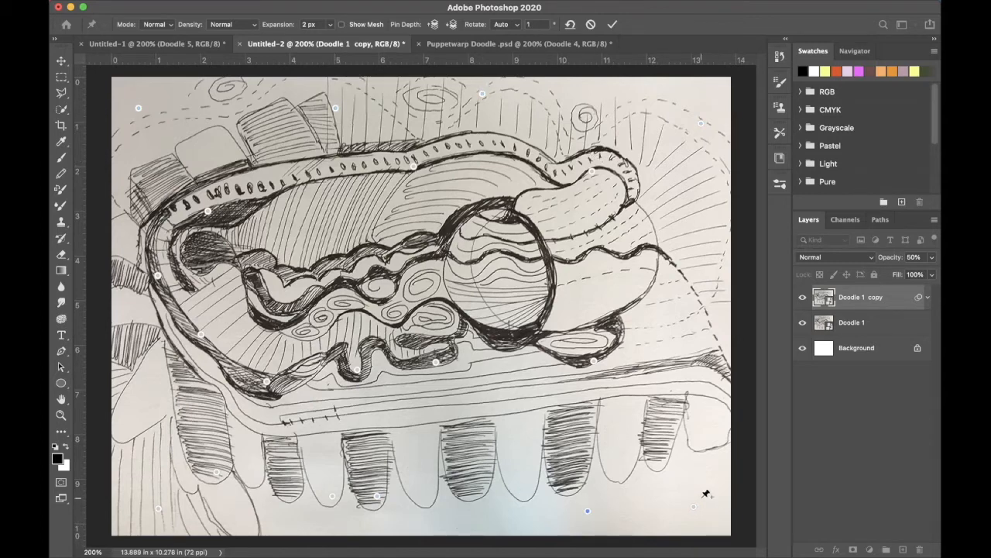
{"action": "left_click", "coordinate": [659, 234]}
{"action": "left_click", "coordinate": [124, 419]}
Pull the pins along the central shape's upper outline slightly downward, showing the mesh temporarily to check the distortion
{"action": "mouse_move", "coordinate": [211, 216]}
{"action": "left_mouse_down"}
{"action": "mouse_move", "coordinate": [203, 231]}
{"action": "mouse_move", "coordinate": [217, 231]}
{"action": "left_mouse_up"}
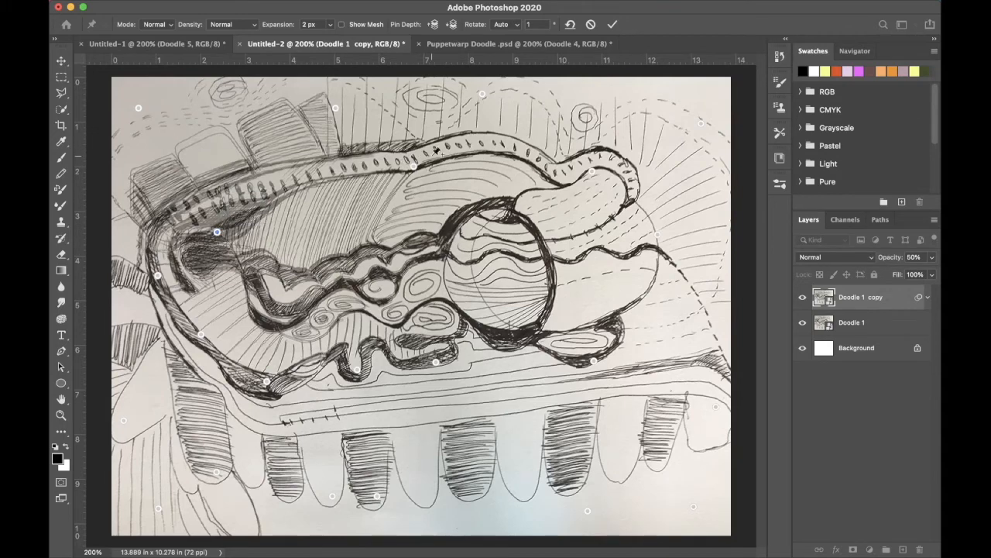
{"action": "left_click", "coordinate": [341, 25]}
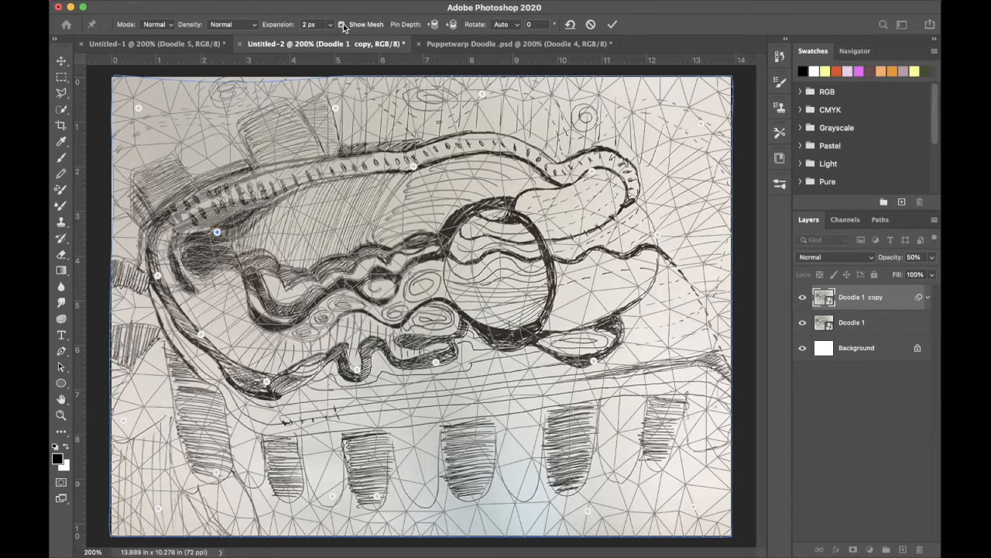
{"action": "left_click_drag", "start_coordinate": [414, 166], "coordinate": [415, 181]}
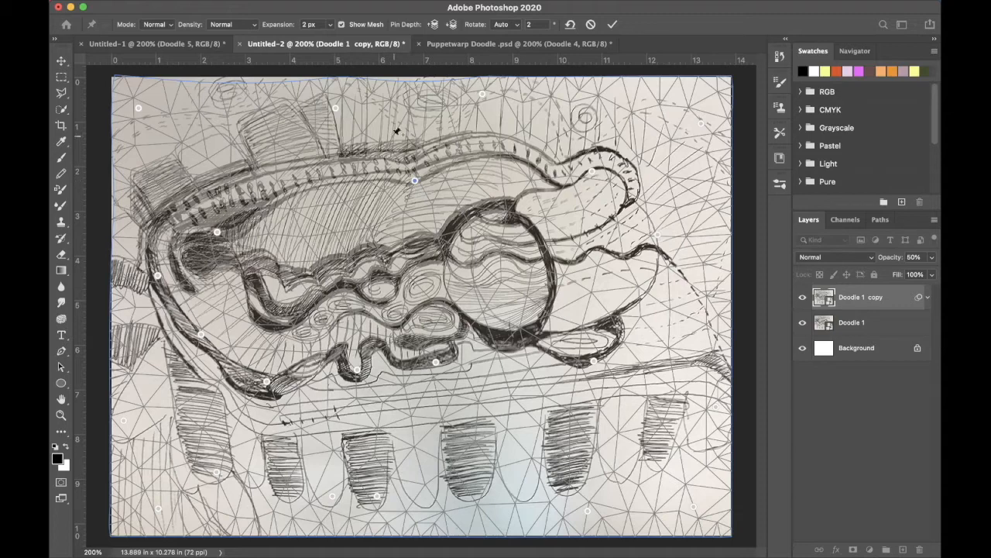
{"action": "left_click", "coordinate": [342, 25]}
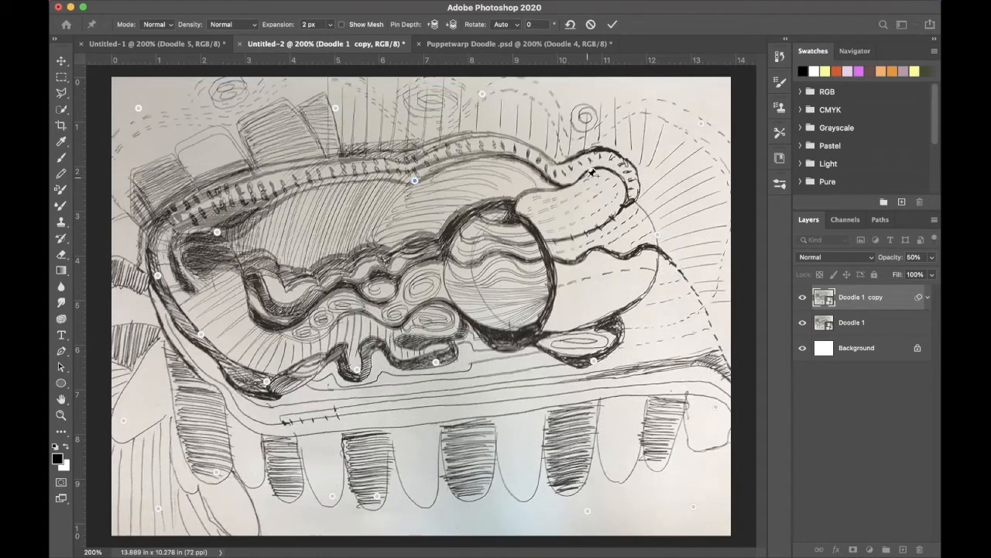
{"action": "left_click_drag", "start_coordinate": [593, 172], "coordinate": [589, 186]}
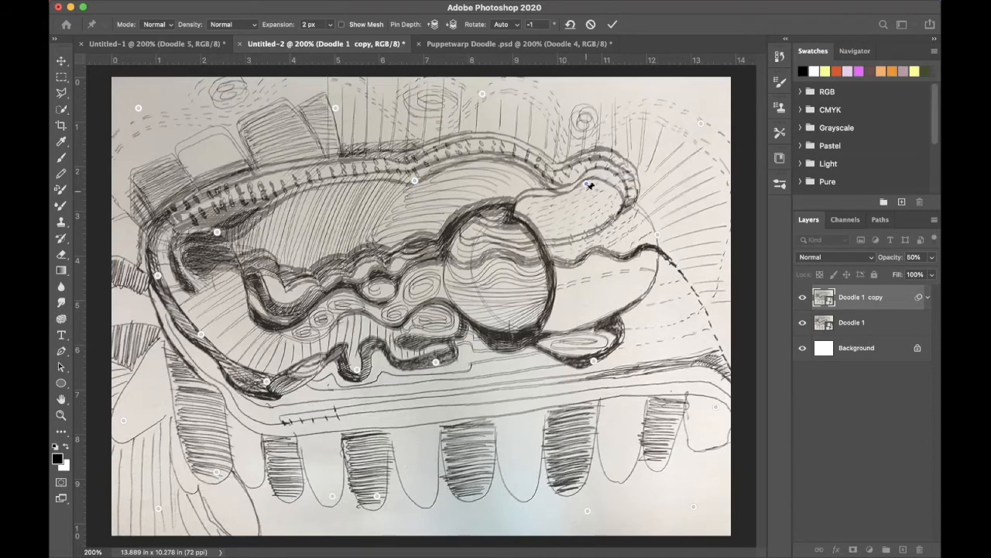
Move the pins along the central shape's lower and left outline inward, and shift its upper-left pins slightly down
{"action": "left_click_drag", "start_coordinate": [594, 361], "coordinate": [587, 339]}
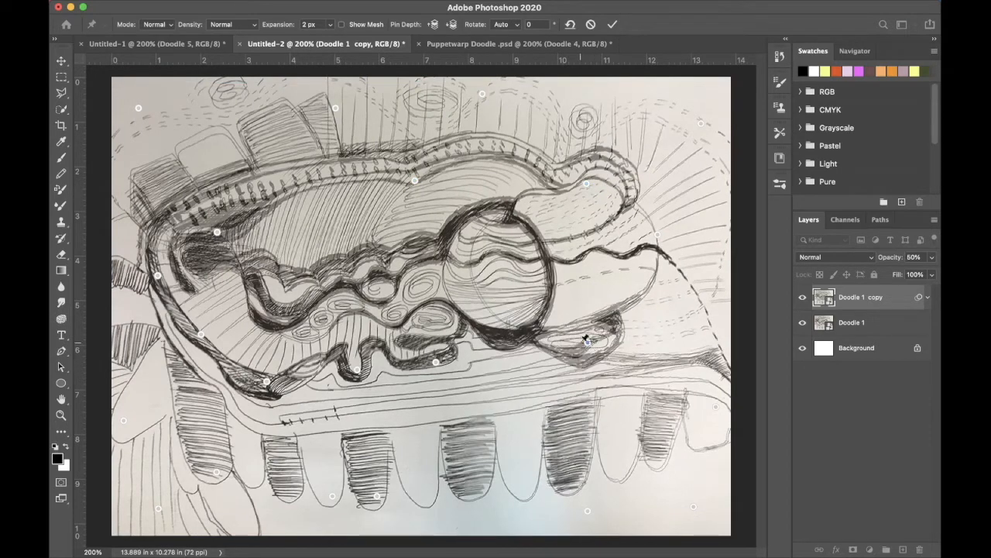
{"action": "left_click_drag", "start_coordinate": [436, 362], "coordinate": [431, 338]}
{"action": "left_click_drag", "start_coordinate": [359, 375], "coordinate": [357, 349]}
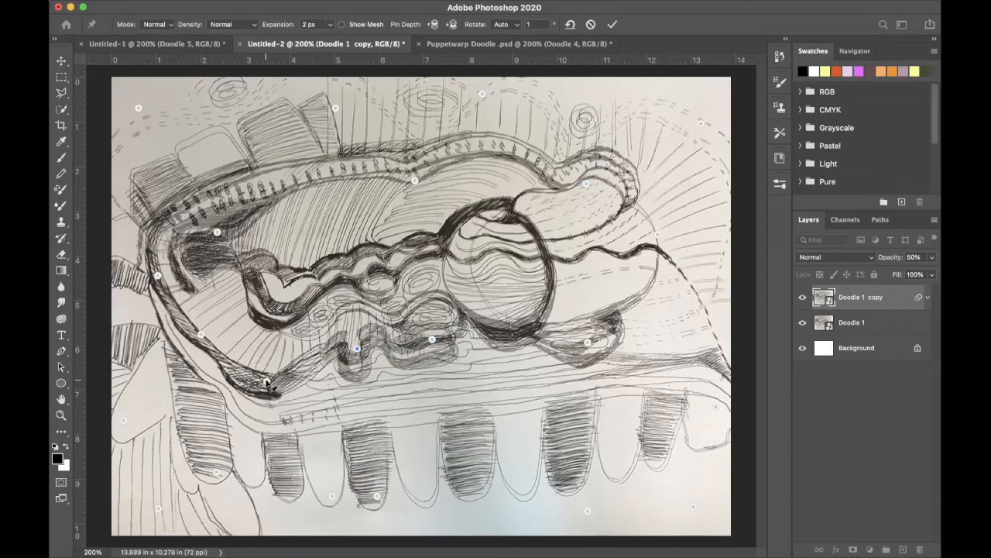
{"action": "left_click_drag", "start_coordinate": [271, 385], "coordinate": [274, 350]}
{"action": "mouse_move", "coordinate": [203, 339]}
{"action": "left_mouse_down"}
{"action": "mouse_move", "coordinate": [165, 416]}
{"action": "mouse_move", "coordinate": [217, 325]}
{"action": "left_mouse_up"}
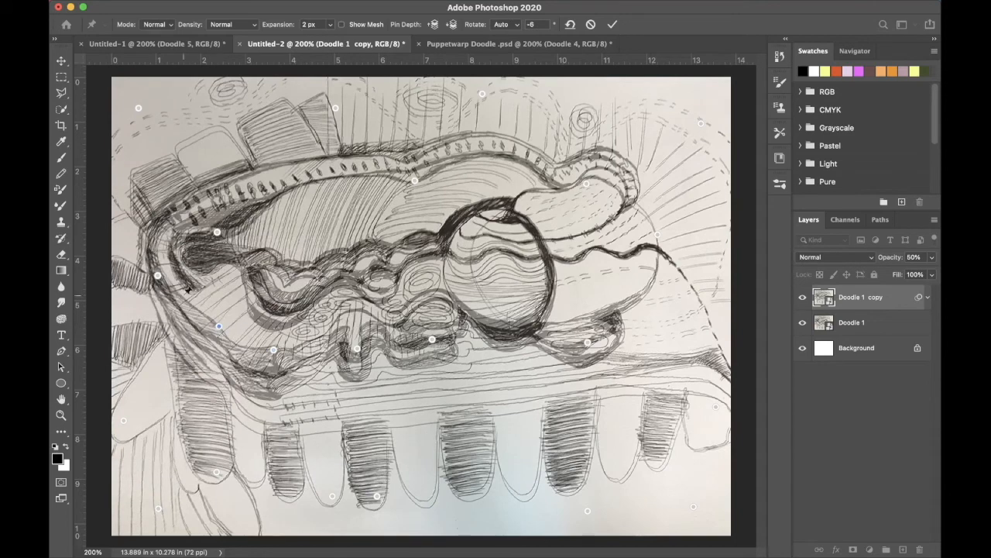
{"action": "left_click_drag", "start_coordinate": [161, 280], "coordinate": [181, 279]}
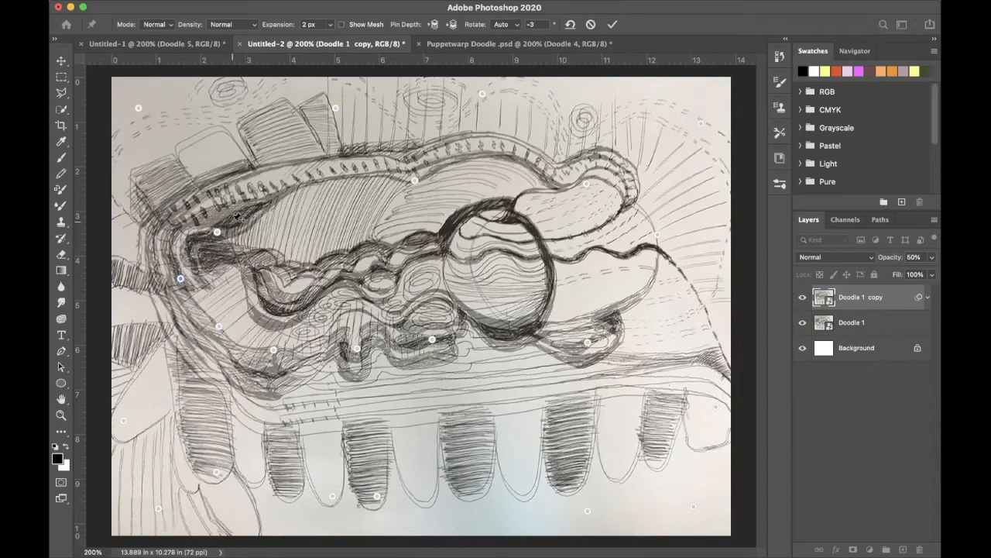
{"action": "left_click_drag", "start_coordinate": [216, 232], "coordinate": [222, 246]}
{"action": "left_click_drag", "start_coordinate": [256, 170], "coordinate": [254, 191]}
Pull the background pins in the drawing's lower-left area upward and those along its top edge downward
{"action": "left_click_drag", "start_coordinate": [219, 475], "coordinate": [220, 444]}
{"action": "left_click_drag", "start_coordinate": [159, 513], "coordinate": [158, 469]}
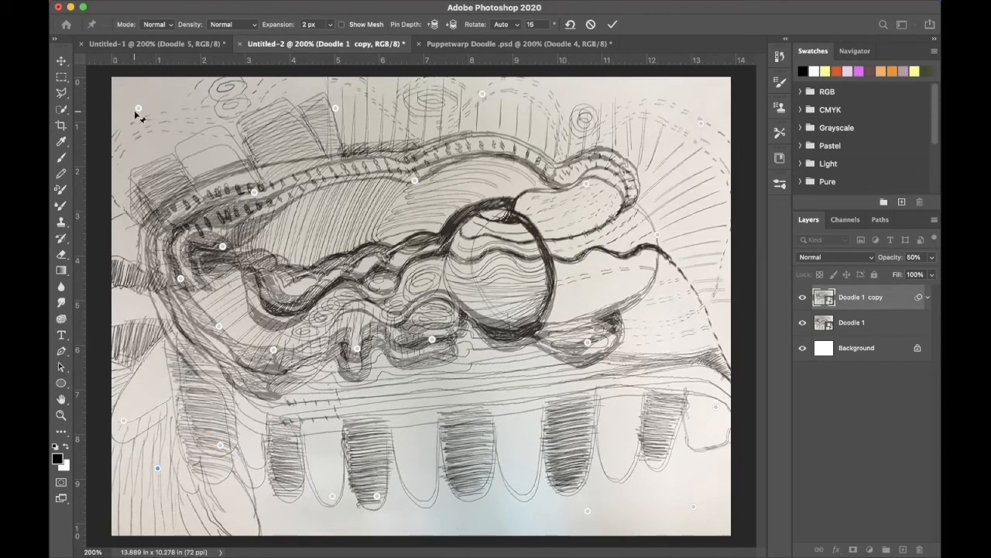
{"action": "left_click_drag", "start_coordinate": [138, 109], "coordinate": [154, 121]}
{"action": "left_click_drag", "start_coordinate": [335, 109], "coordinate": [338, 136]}
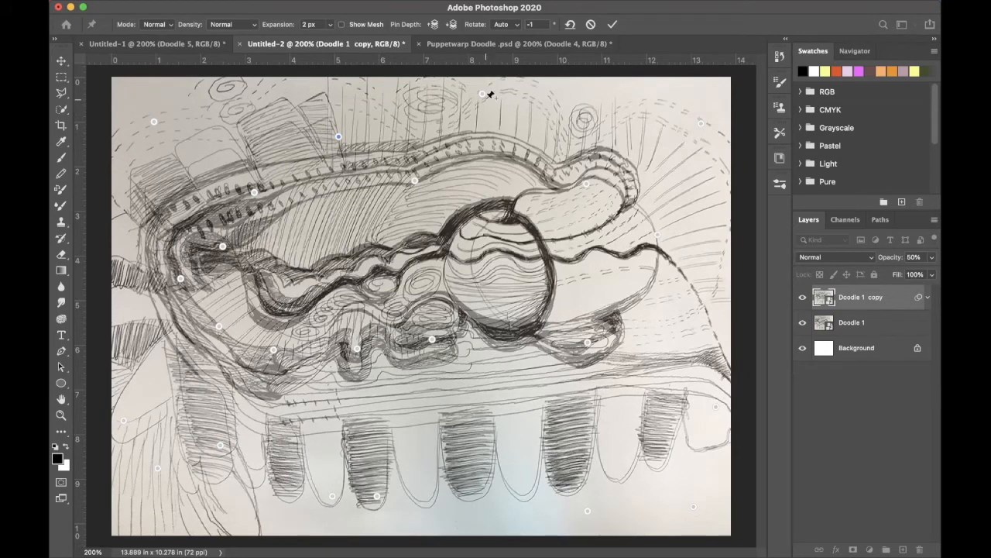
{"action": "left_click_drag", "start_coordinate": [482, 93], "coordinate": [481, 115]}
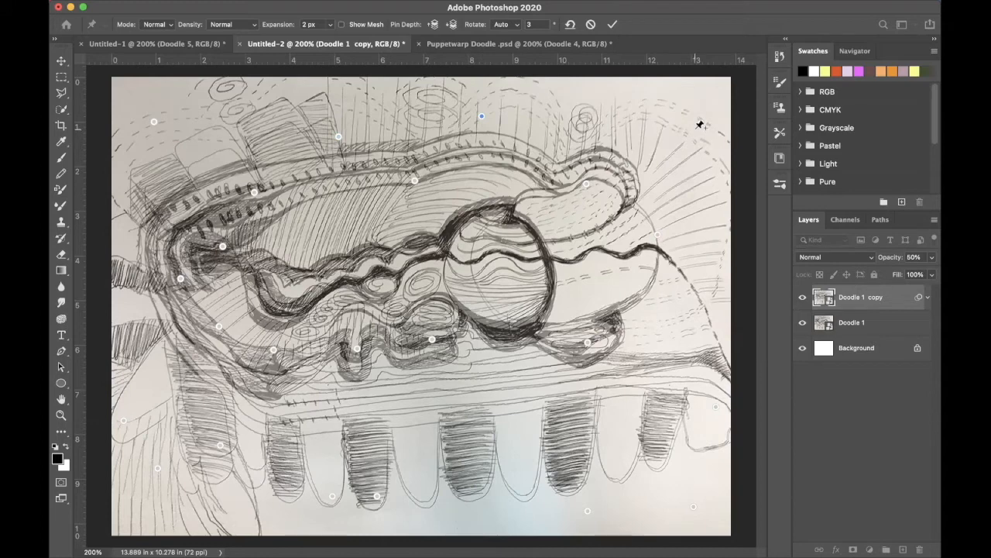
Pull the background pins along the drawing's right and bottom edges inward and apply the Puppet Warp
{"action": "left_click_drag", "start_coordinate": [702, 129], "coordinate": [682, 137]}
{"action": "left_click_drag", "start_coordinate": [717, 408], "coordinate": [694, 397]}
{"action": "left_click_drag", "start_coordinate": [585, 509], "coordinate": [579, 482]}
{"action": "left_click_drag", "start_coordinate": [380, 500], "coordinate": [328, 480]}
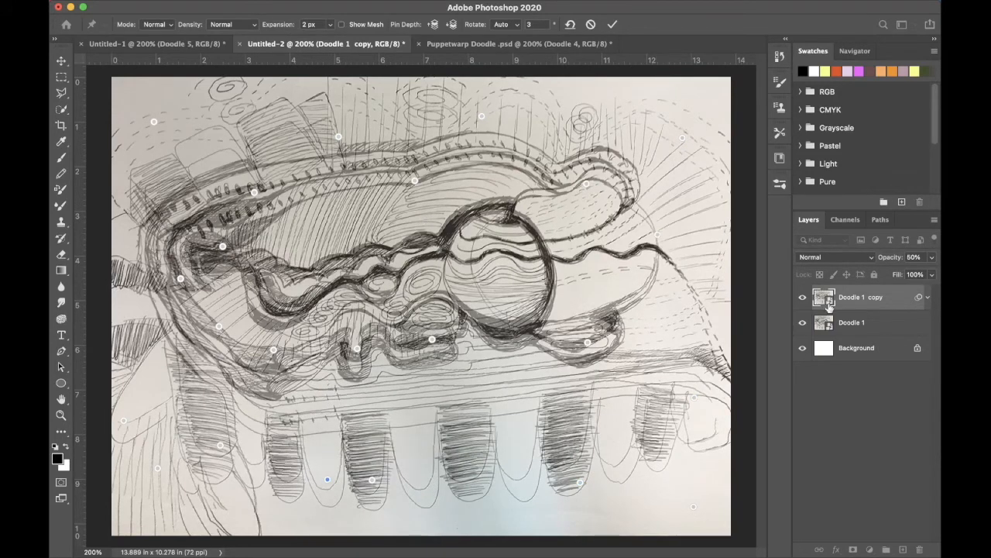
{"action": "left_click", "coordinate": [611, 25]}
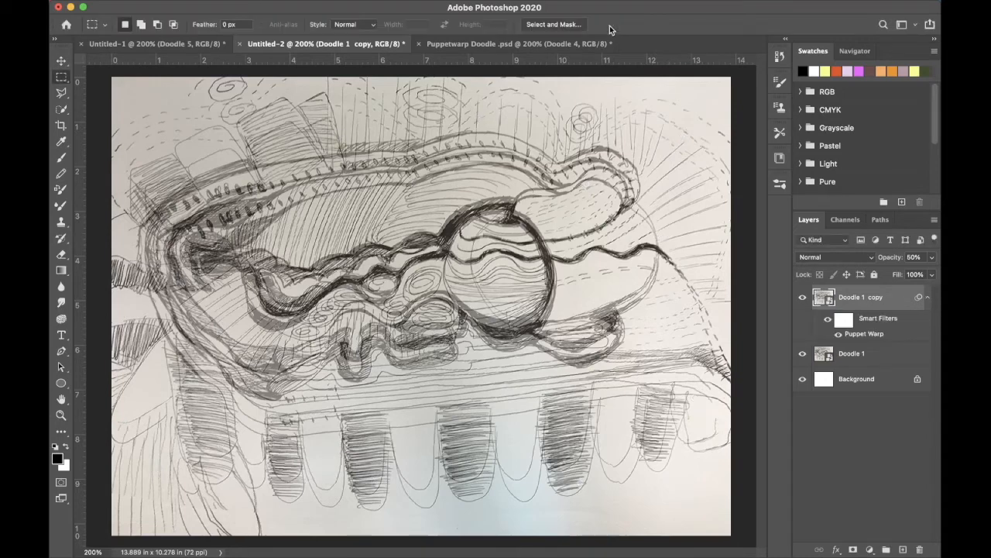
Hide the Doodle 1 layer, and name the warped copy Doodle 2 and its duplicate Doodle 3
{"action": "left_click", "coordinate": [803, 357]}
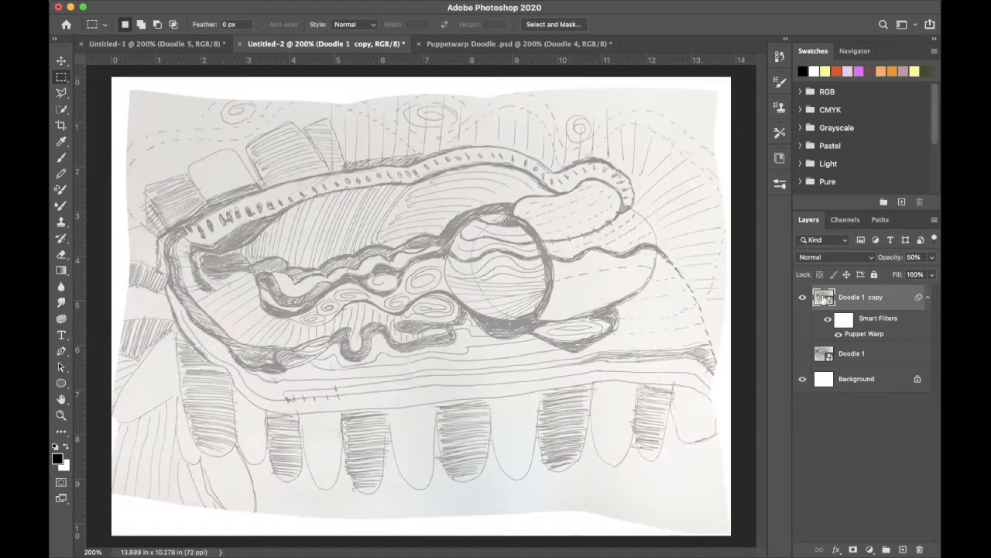
{"action": "double_click", "coordinate": [888, 299]}
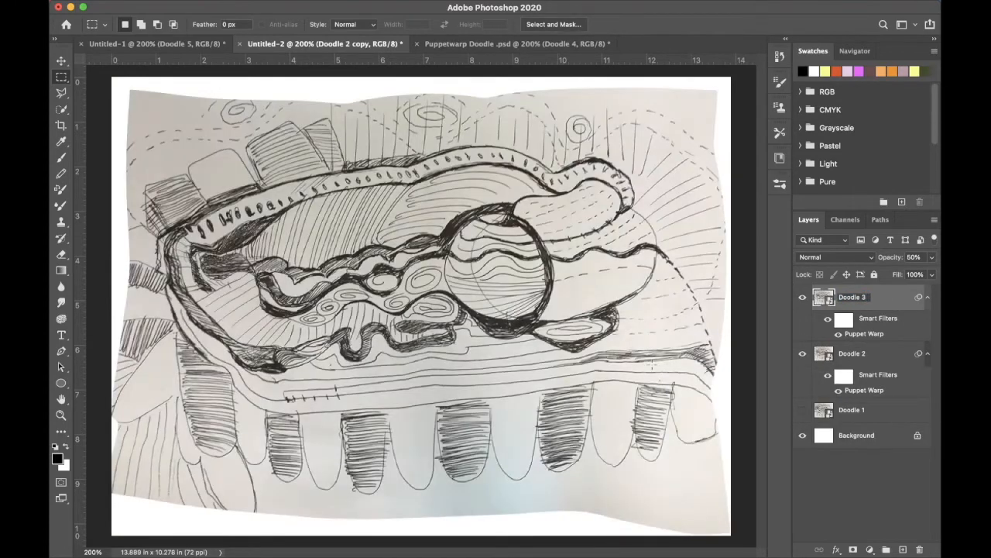
{"action": "key", "text": "Return"}
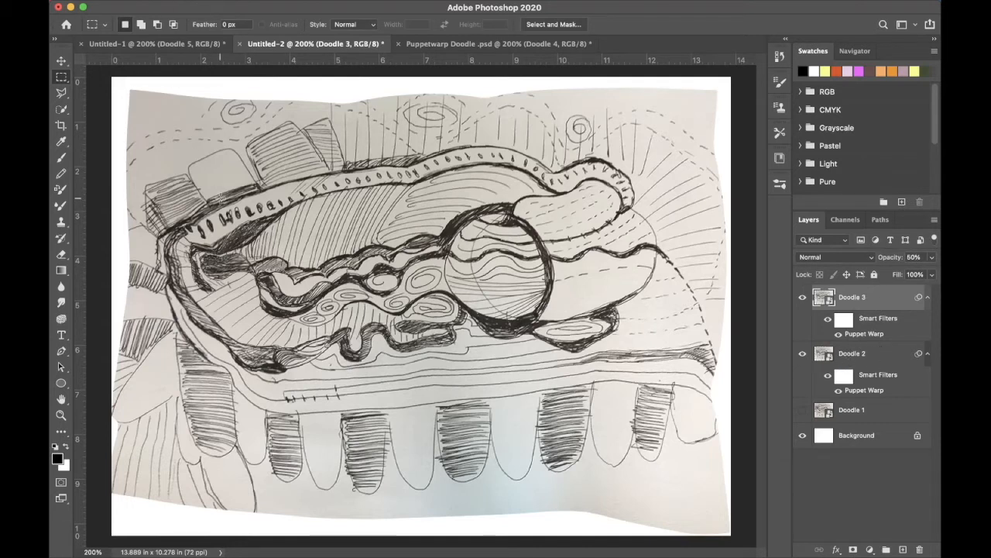
Start Puppet Warp on the Doodle 3 layer and pull the pins on the central shape's upper and left outline inward
{"action": "left_click", "coordinate": [173, 7]}
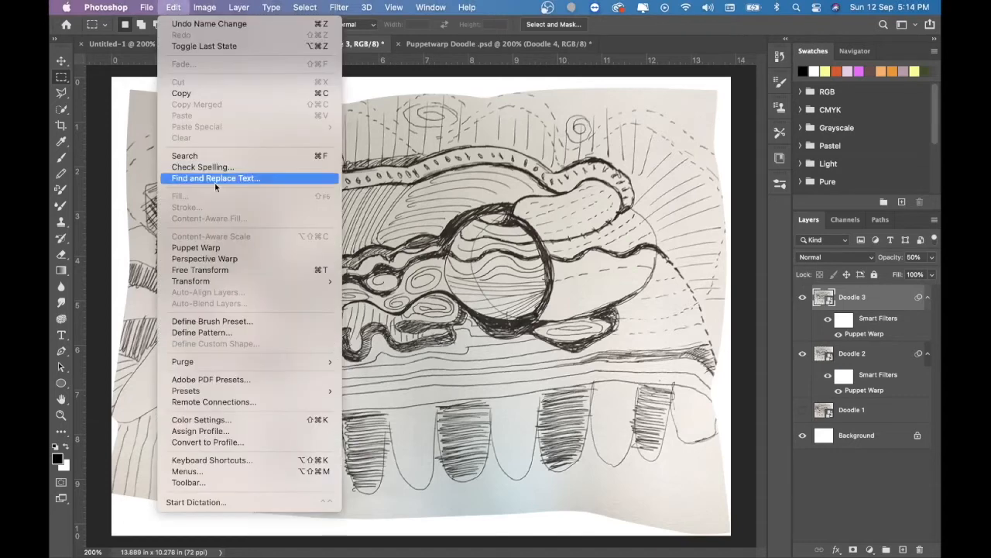
{"action": "left_click", "coordinate": [218, 248]}
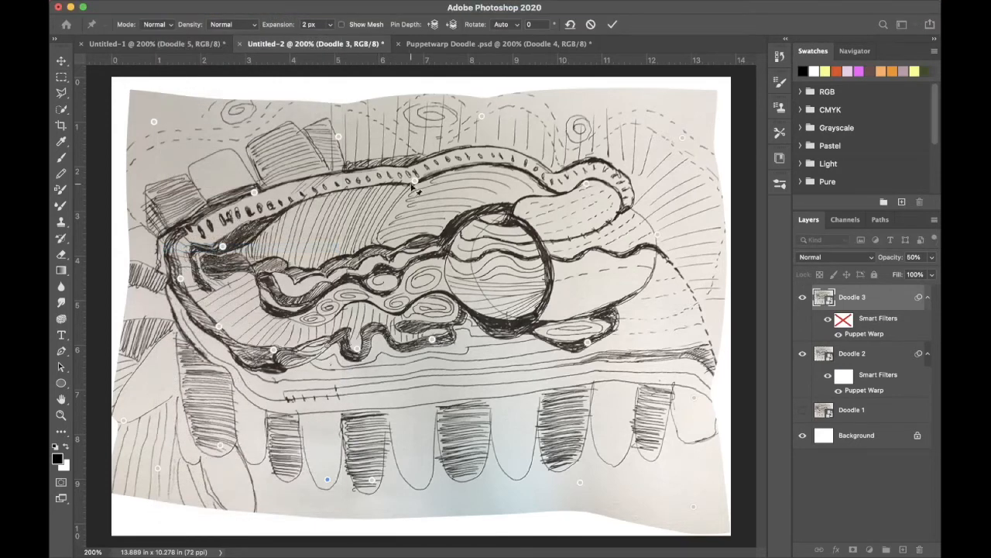
{"action": "left_click_drag", "start_coordinate": [415, 181], "coordinate": [415, 202]}
{"action": "mouse_move", "coordinate": [223, 246]}
{"action": "left_mouse_down"}
{"action": "mouse_move", "coordinate": [283, 205]}
{"action": "mouse_move", "coordinate": [231, 245]}
{"action": "mouse_move", "coordinate": [260, 256]}
{"action": "left_mouse_up"}
{"action": "left_click_drag", "start_coordinate": [186, 280], "coordinate": [209, 280]}
{"action": "left_click_drag", "start_coordinate": [222, 329], "coordinate": [234, 315]}
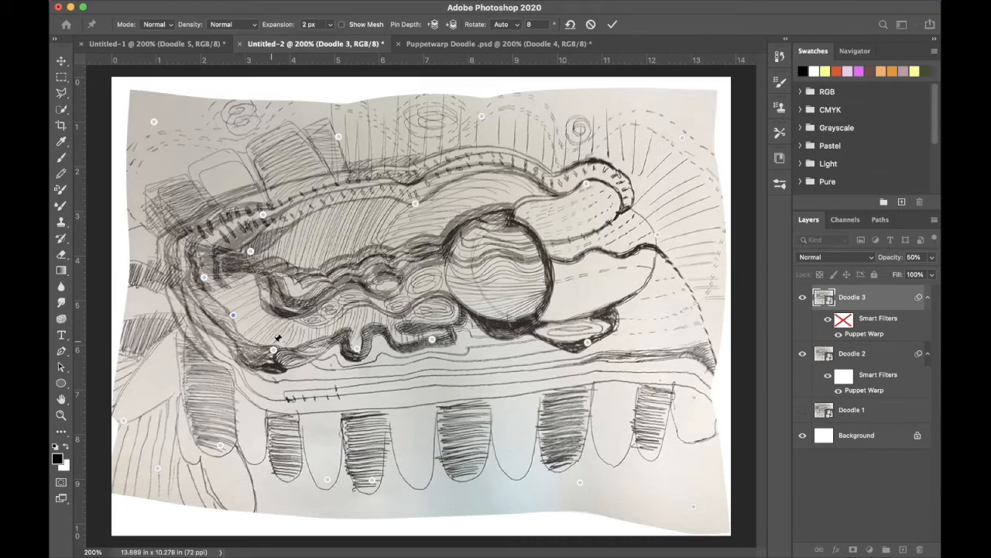
Displace the pins along the central shape's lower outline unevenly up and down, and pull its right-side pins inward
{"action": "left_click_drag", "start_coordinate": [278, 353], "coordinate": [247, 409]}
{"action": "left_click_drag", "start_coordinate": [357, 348], "coordinate": [346, 318]}
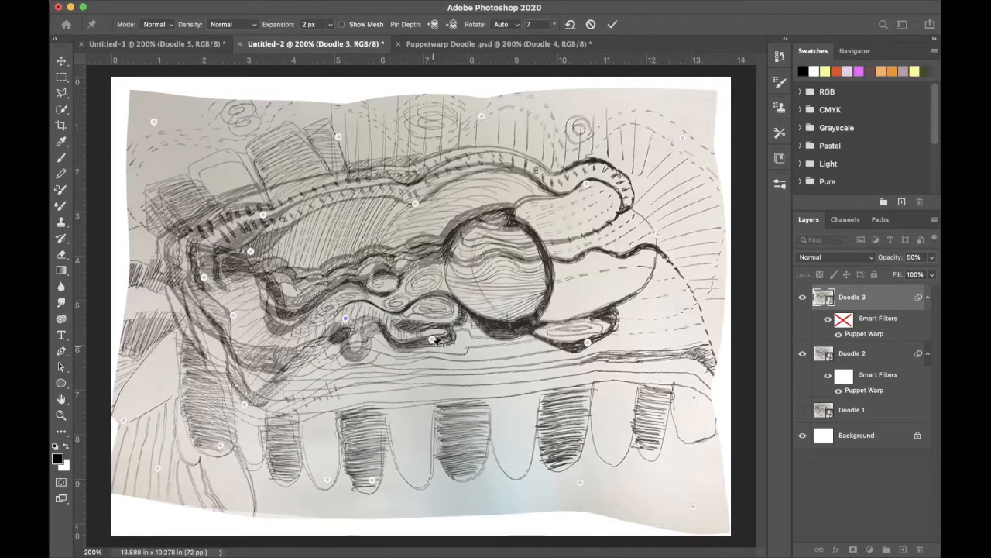
{"action": "left_click_drag", "start_coordinate": [431, 340], "coordinate": [412, 370]}
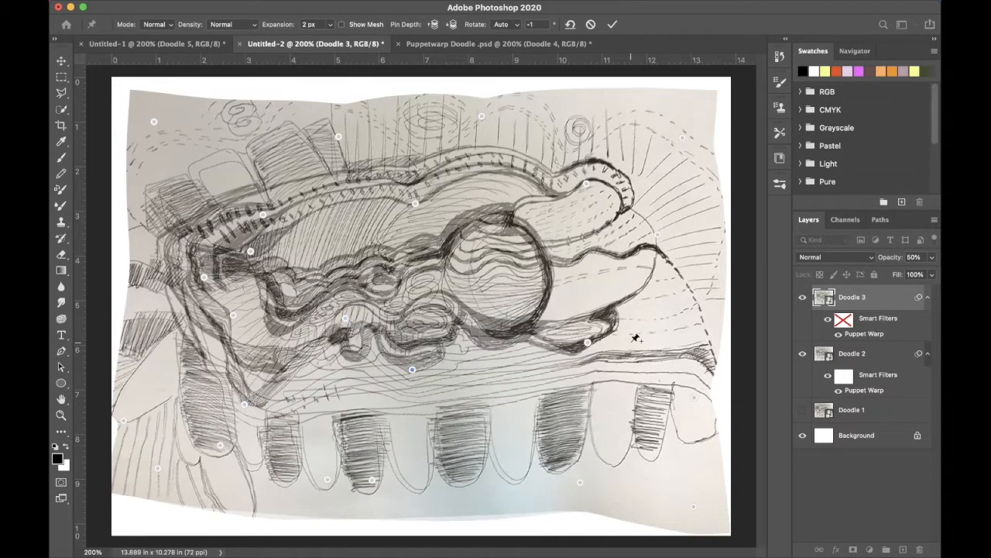
{"action": "left_click_drag", "start_coordinate": [586, 345], "coordinate": [526, 311]}
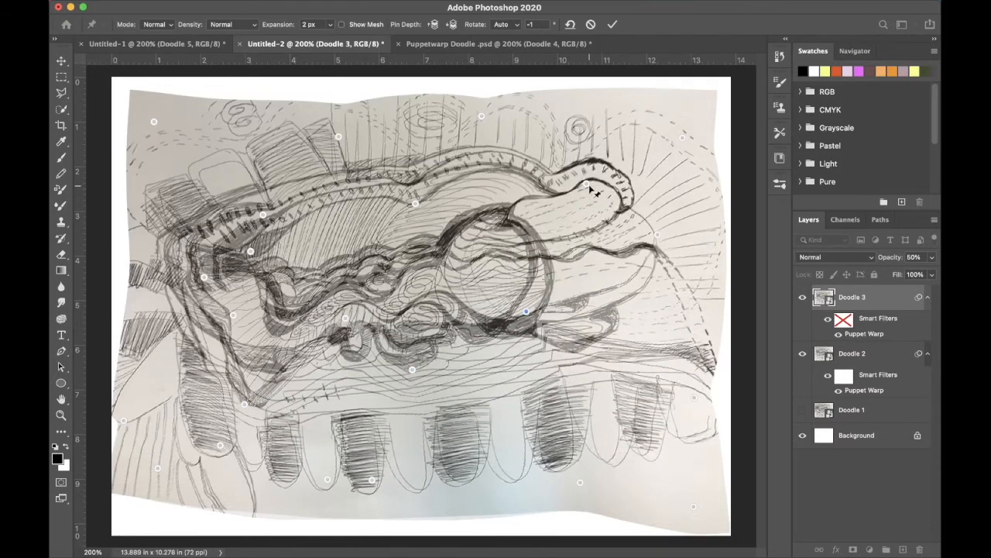
{"action": "left_click_drag", "start_coordinate": [587, 184], "coordinate": [569, 204]}
{"action": "left_click_drag", "start_coordinate": [657, 235], "coordinate": [570, 245]}
Pull the background pins at the drawing's top, left and bottom inward and apply the Puppet Warp to Doodle 3
{"action": "left_click_drag", "start_coordinate": [337, 138], "coordinate": [342, 167]}
{"action": "left_click_drag", "start_coordinate": [155, 121], "coordinate": [169, 146]}
{"action": "left_click_drag", "start_coordinate": [160, 470], "coordinate": [176, 434]}
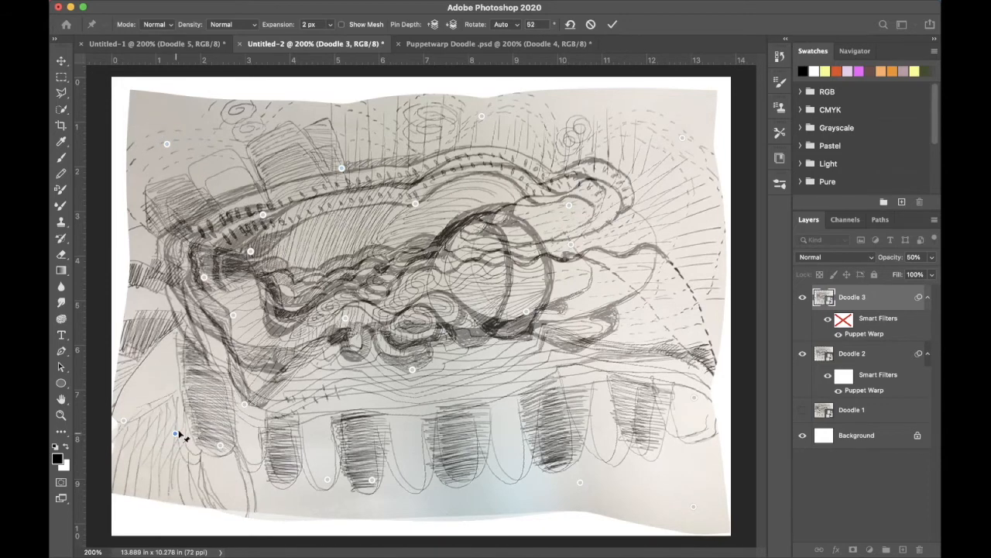
{"action": "left_click_drag", "start_coordinate": [581, 484], "coordinate": [581, 452]}
{"action": "left_click", "coordinate": [612, 24]}
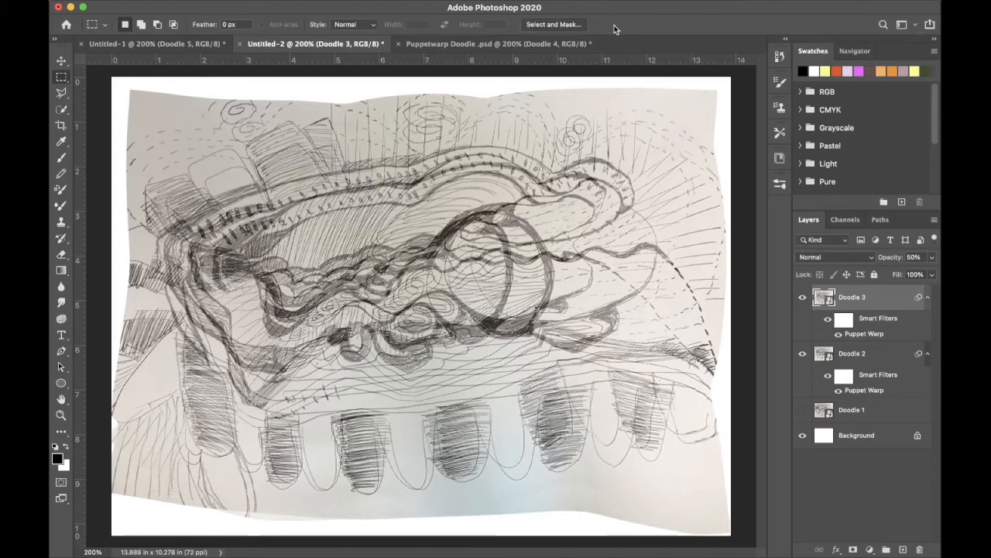
Hide the Doodle 2 layer and set the opacity of Doodle 3 to 100%
{"action": "left_click", "coordinate": [803, 355]}
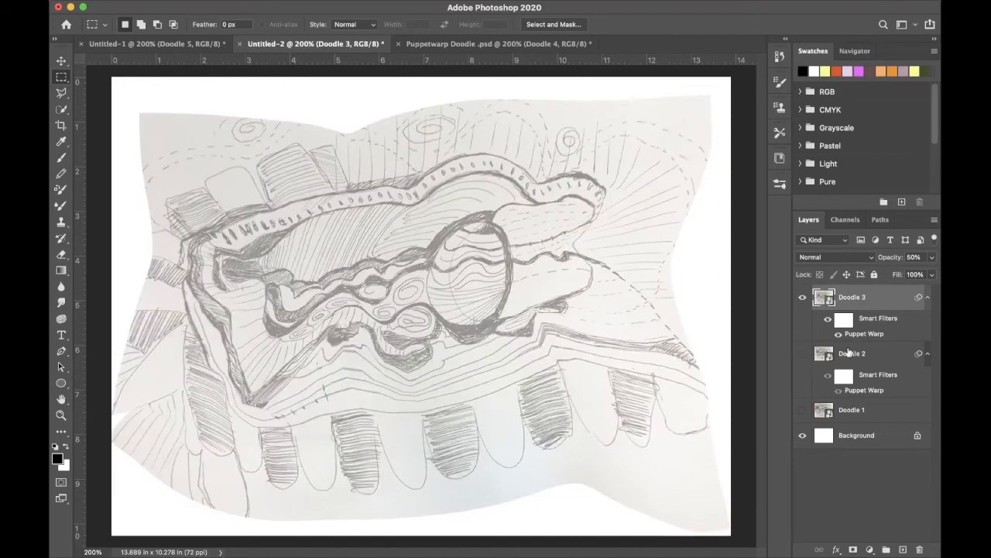
{"action": "left_click", "coordinate": [904, 258]}
{"action": "type", "text": "100"}
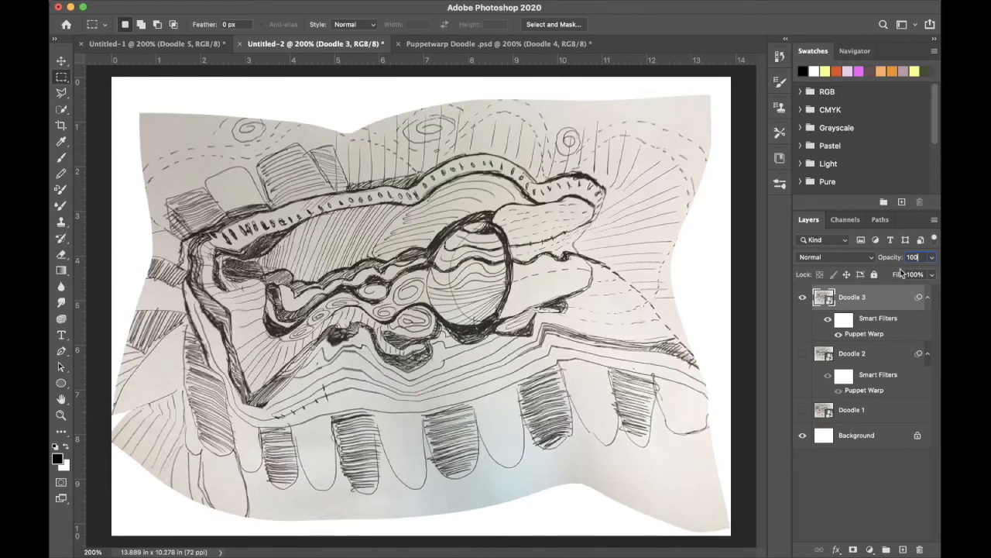
{"action": "key", "text": "Return"}
Duplicate the Doodle 3 layer and rename the copy Doodle 4
{"action": "key", "text": "super+j"}
{"action": "left_click", "coordinate": [877, 299]}
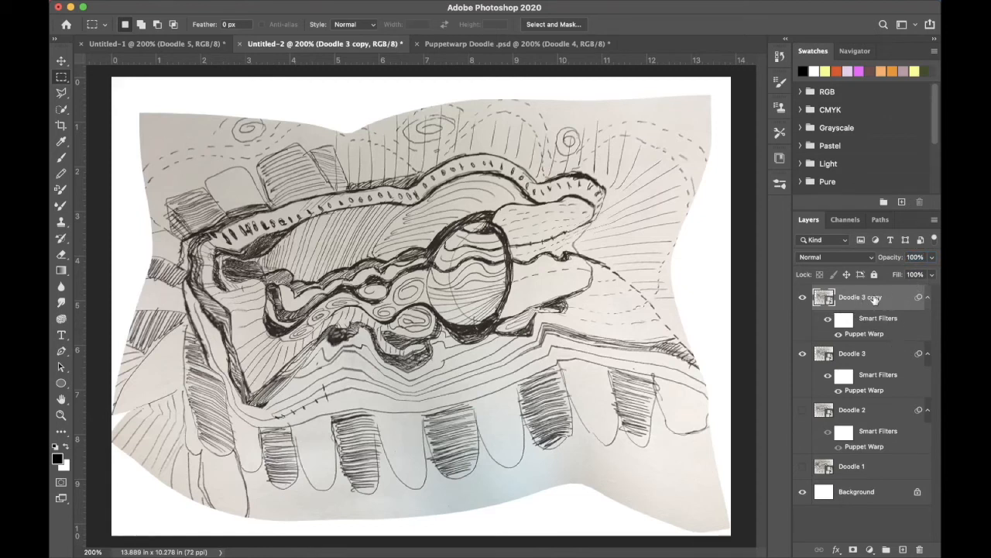
{"action": "double_click", "coordinate": [874, 297]}
{"action": "left_click", "coordinate": [883, 298]}
{"action": "key", "text": "BackSpace"}
{"action": "key", "text": "BackSpace"}
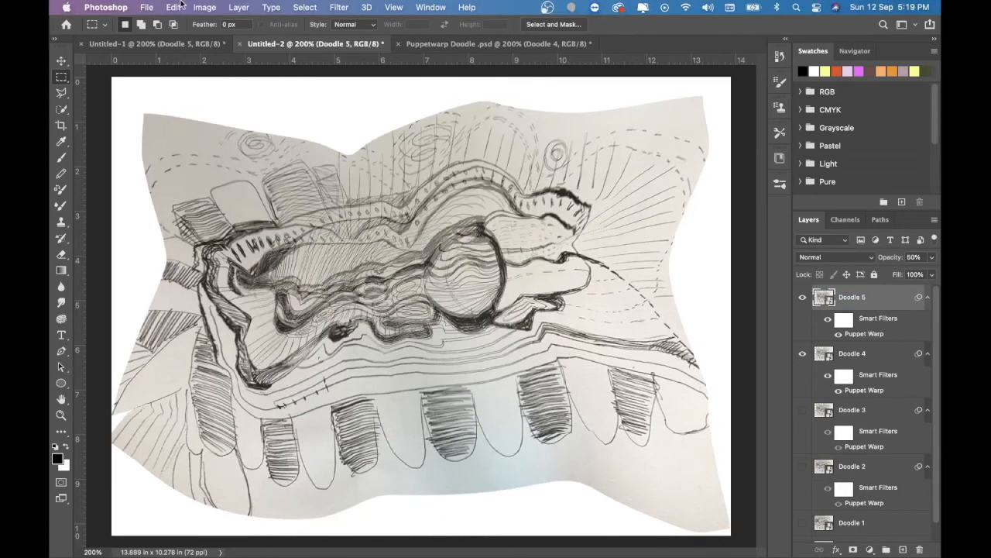
Start Puppet Warp on the Doodle 5 layer and pull the pins on the central shape's left part further inward
{"action": "left_click", "coordinate": [173, 7]}
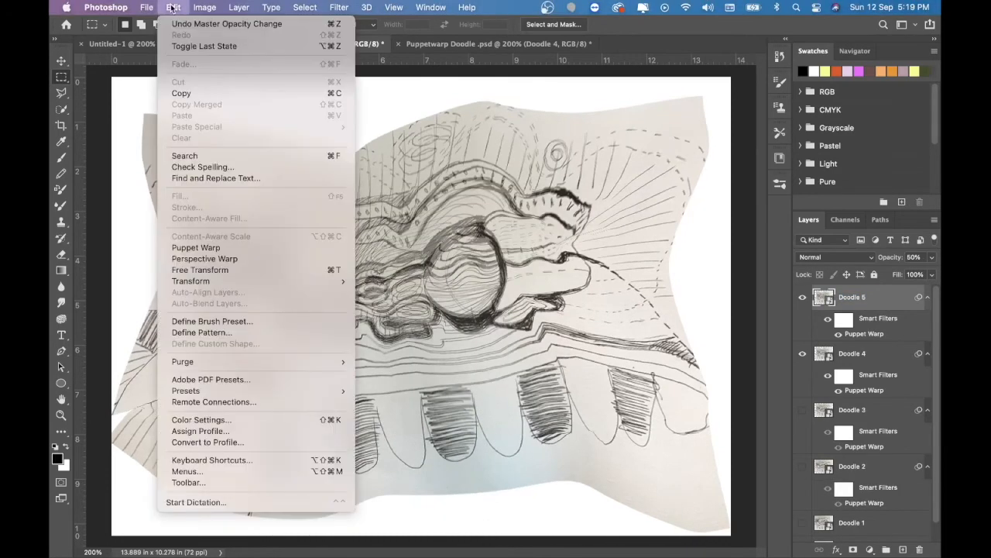
{"action": "left_click", "coordinate": [203, 247]}
{"action": "left_click_drag", "start_coordinate": [261, 274], "coordinate": [291, 281]}
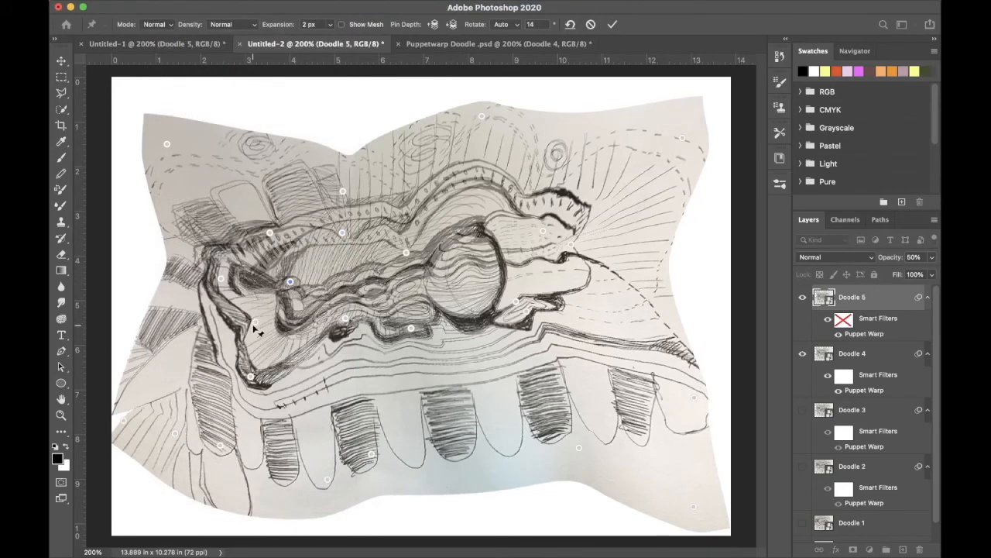
{"action": "left_click_drag", "start_coordinate": [255, 321], "coordinate": [271, 306]}
{"action": "left_click_drag", "start_coordinate": [251, 377], "coordinate": [271, 356]}
{"action": "left_click_drag", "start_coordinate": [222, 280], "coordinate": [246, 285]}
{"action": "left_click_drag", "start_coordinate": [343, 234], "coordinate": [340, 257]}
Pull the background pins near the upper-left and lower-left corners of Doodle 5 toward the drawing's centre
{"action": "left_click_drag", "start_coordinate": [168, 145], "coordinate": [206, 177]}
{"action": "left_click_drag", "start_coordinate": [125, 420], "coordinate": [173, 389]}
{"action": "left_click_drag", "start_coordinate": [176, 433], "coordinate": [215, 393]}
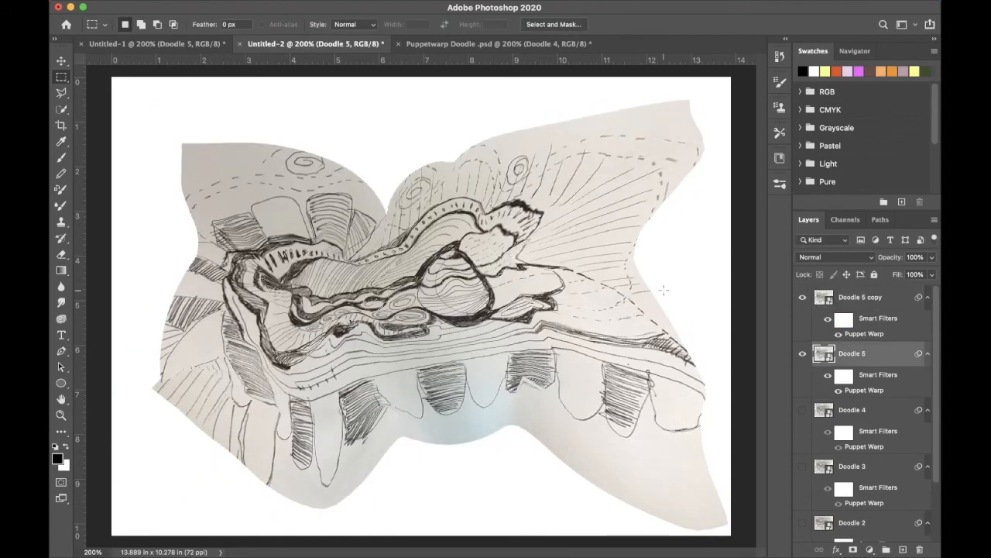